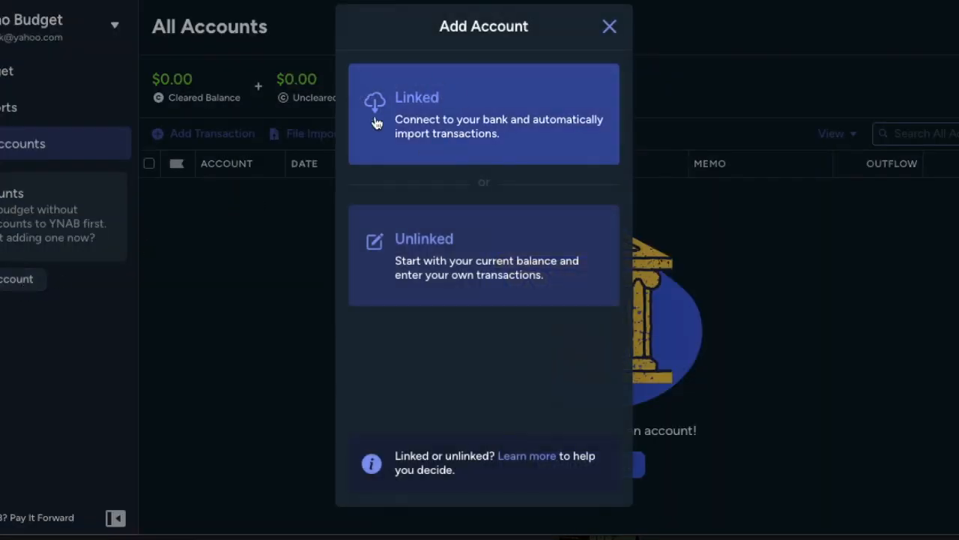
Step: Add an unlinked checking account nicknamed Dummy Checking with a current balance of $500
{"action": "left_click", "coordinate": [487, 276]}
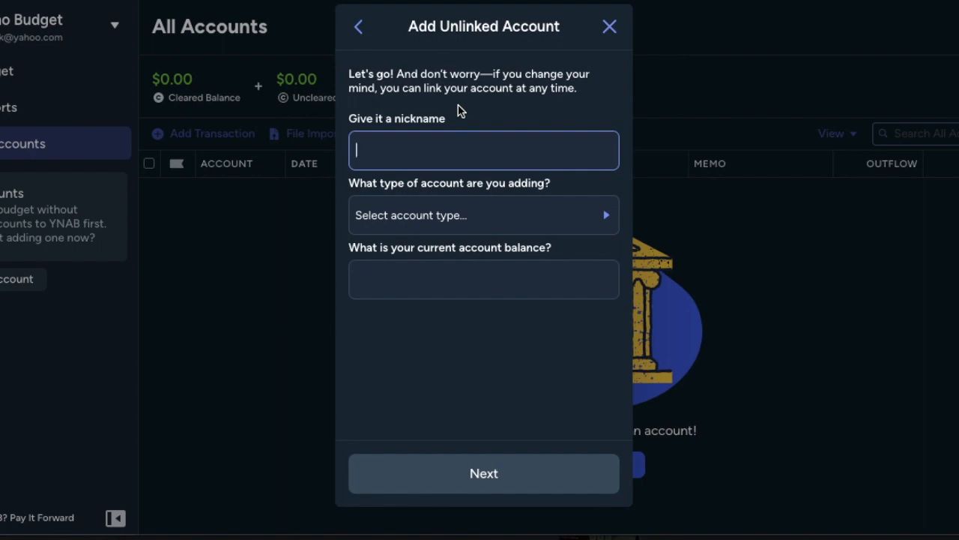
{"action": "type", "text": "Dummy Checking"}
{"action": "left_click", "coordinate": [484, 215]}
{"action": "left_click", "coordinate": [484, 279]}
{"action": "type", "text": "500"}
{"action": "left_click", "coordinate": [485, 473]}
Step: Add another unlinked account nicknamed Dummy Savings, of type Savings, with a current balance of $2,000
{"action": "left_click", "coordinate": [558, 480]}
{"action": "type", "text": "Dummy Savings"}
{"action": "left_click", "coordinate": [469, 286]}
{"action": "left_click", "coordinate": [491, 257]}
Step: Add a further unlinked savings account nicknamed Dummy Second Savings with a current balance of $325
{"action": "type", "text": "Dummy Second Savings"}
{"action": "left_click", "coordinate": [484, 215]}
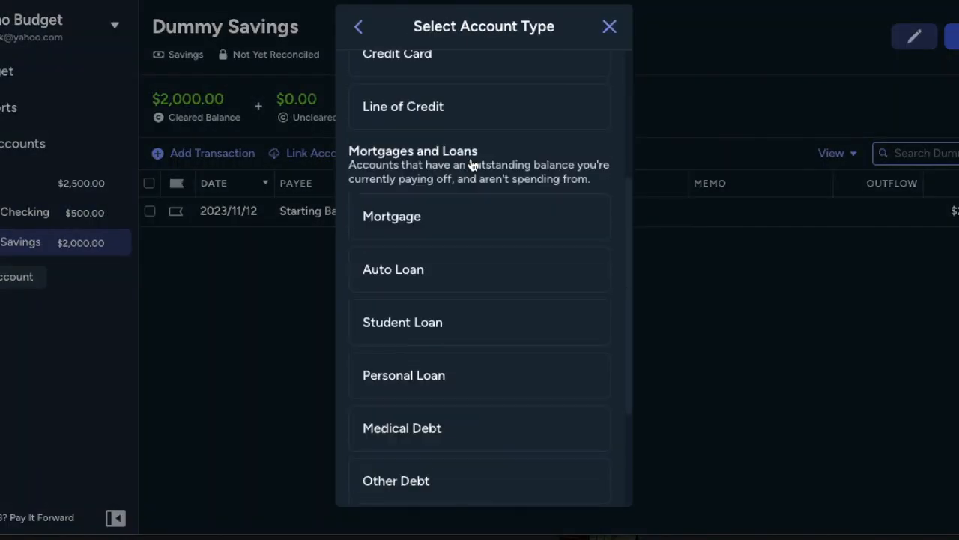
{"action": "left_click", "coordinate": [447, 155]}
{"action": "left_click", "coordinate": [484, 216]}
{"action": "left_click", "coordinate": [450, 191]}
{"action": "left_click", "coordinate": [485, 280]}
{"action": "type", "text": "500"}
{"action": "left_click", "coordinate": [450, 476]}
Step: Start another unlinked account nicknamed Dummy CC Debt and choose its type from Mortgages and Loans
{"action": "left_click", "coordinate": [432, 484]}
{"action": "type", "text": "Dummy Other"}
{"action": "left_click", "coordinate": [485, 215]}
{"action": "scroll", "coordinate": [465, 382], "scroll_direction": "down", "scroll_amount": 5}
{"action": "left_click", "coordinate": [464, 384]}
Step: Give the debt account a $3,000 balance, 8.99 interest rate and 50 payment, pair it with a Bills category, and finish adding it
{"action": "left_click", "coordinate": [455, 282]}
{"action": "type", "text": "3000"}
{"action": "left_click", "coordinate": [570, 279]}
{"action": "type", "text": "8.99"}
{"action": "left_click", "coordinate": [533, 345]}
{"action": "type", "text": "50"}
{"action": "left_click", "coordinate": [483, 473]}
{"action": "left_click", "coordinate": [356, 242]}
{"action": "left_click", "coordinate": [535, 488]}
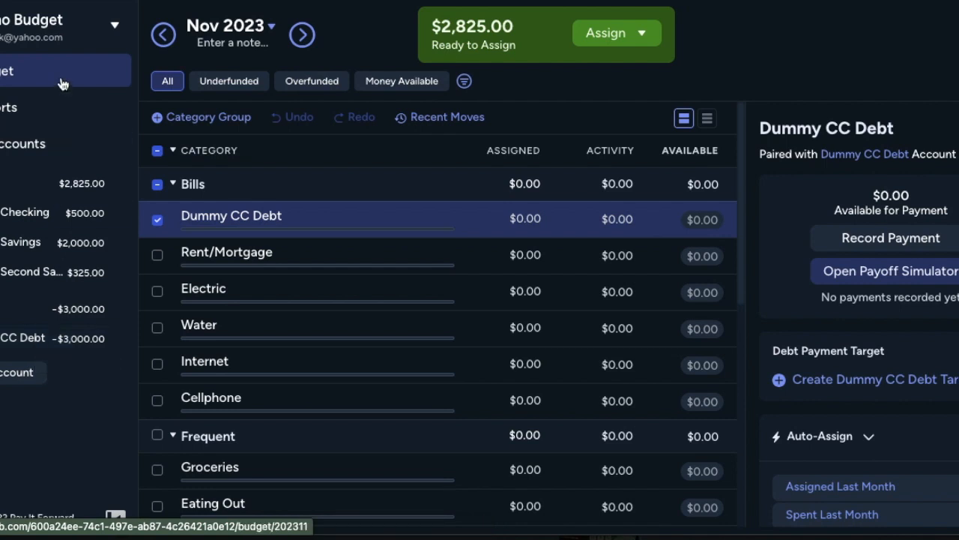
Step: Deselect the Dummy CC Debt category and add an unlinked Credit Card account nicknamed Dummy CC with a balance of 0
{"action": "left_click", "coordinate": [157, 220]}
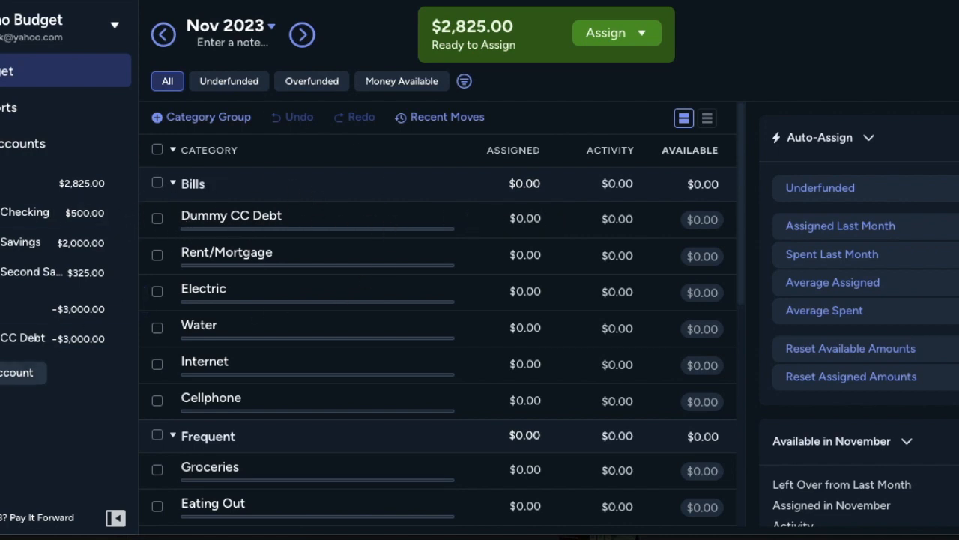
{"action": "left_click", "coordinate": [18, 373]}
{"action": "left_click", "coordinate": [539, 248]}
{"action": "type", "text": "Dummy CC"}
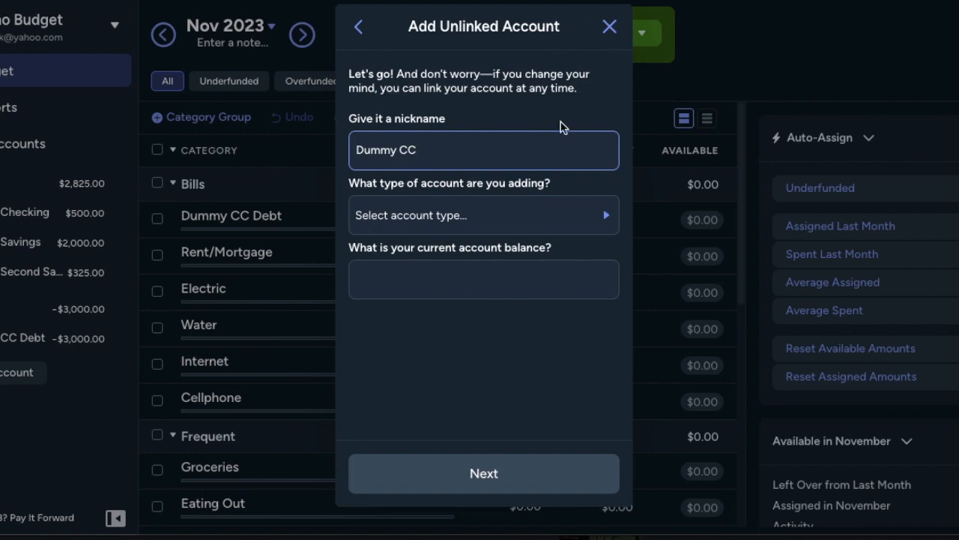
{"action": "left_click", "coordinate": [540, 215]}
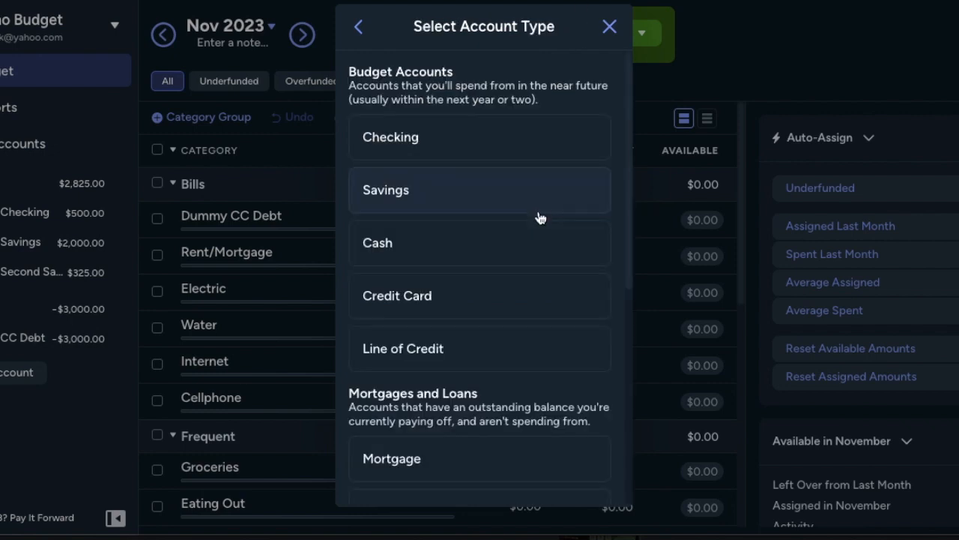
{"action": "left_click", "coordinate": [522, 295]}
{"action": "left_click", "coordinate": [516, 283]}
{"action": "type", "text": "0"}
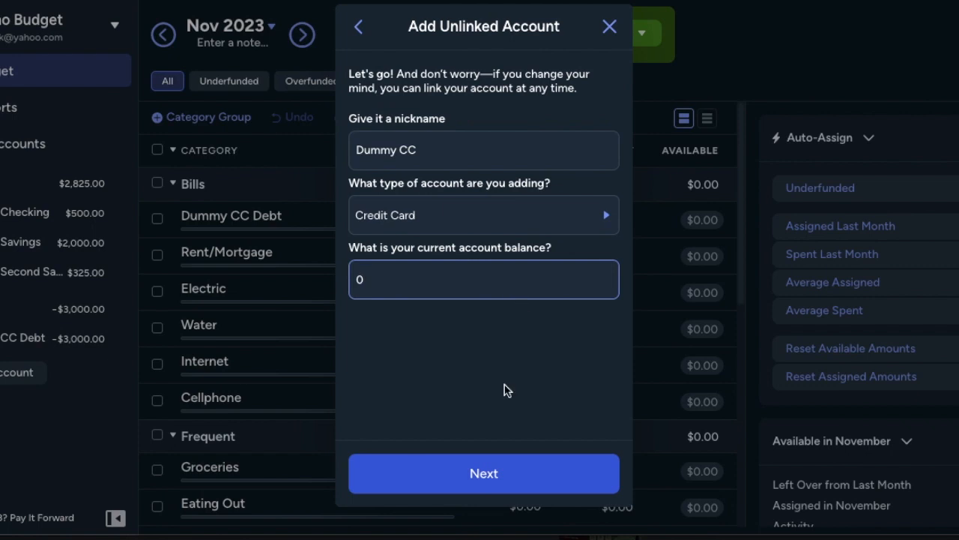
{"action": "left_click", "coordinate": [486, 474]}
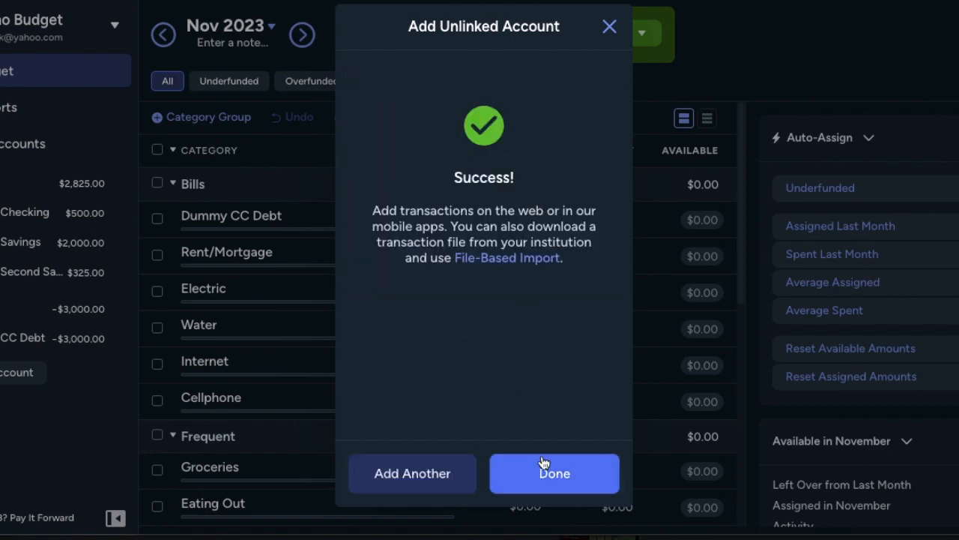
{"action": "left_click", "coordinate": [544, 483]}
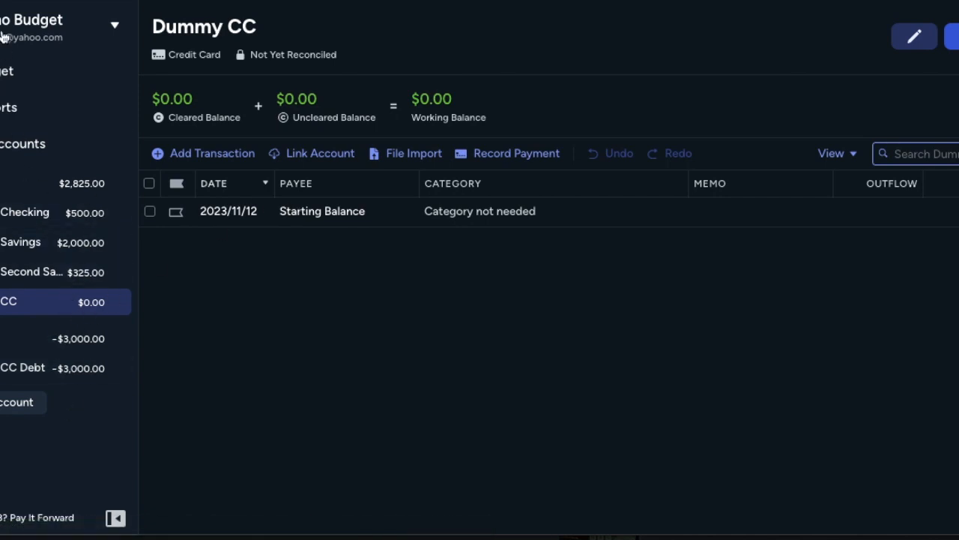
Step: Return to the budget and rename the Eating Out category under Frequent to Out & About Food
{"action": "left_click", "coordinate": [9, 71]}
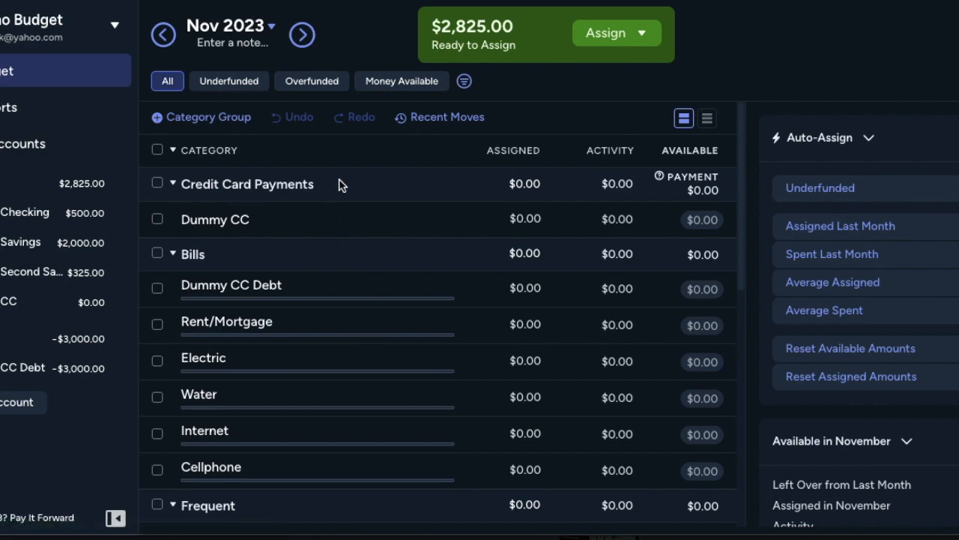
{"action": "scroll", "coordinate": [271, 296], "scroll_direction": "down", "scroll_amount": 3}
{"action": "scroll", "coordinate": [271, 295], "scroll_direction": "up", "scroll_amount": 3}
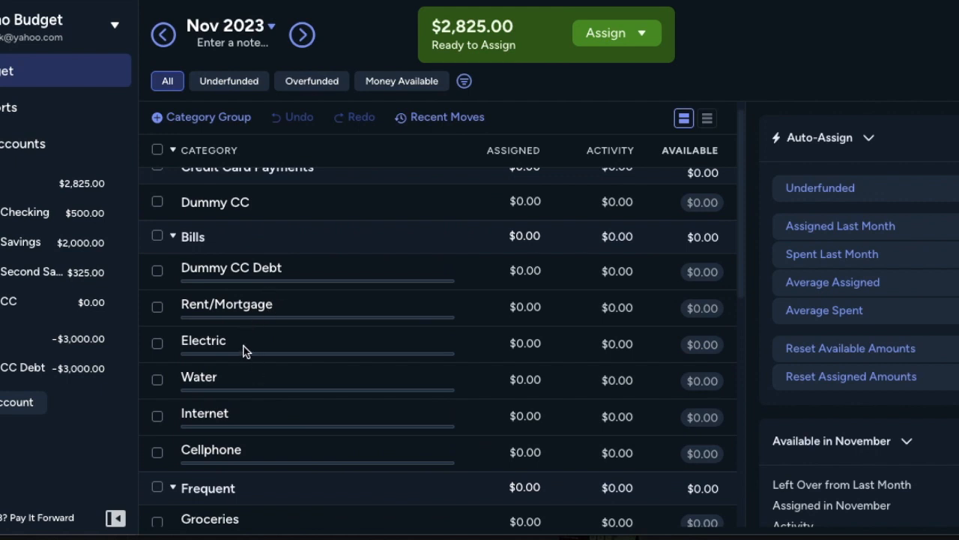
{"action": "scroll", "coordinate": [247, 431], "scroll_direction": "down", "scroll_amount": 5}
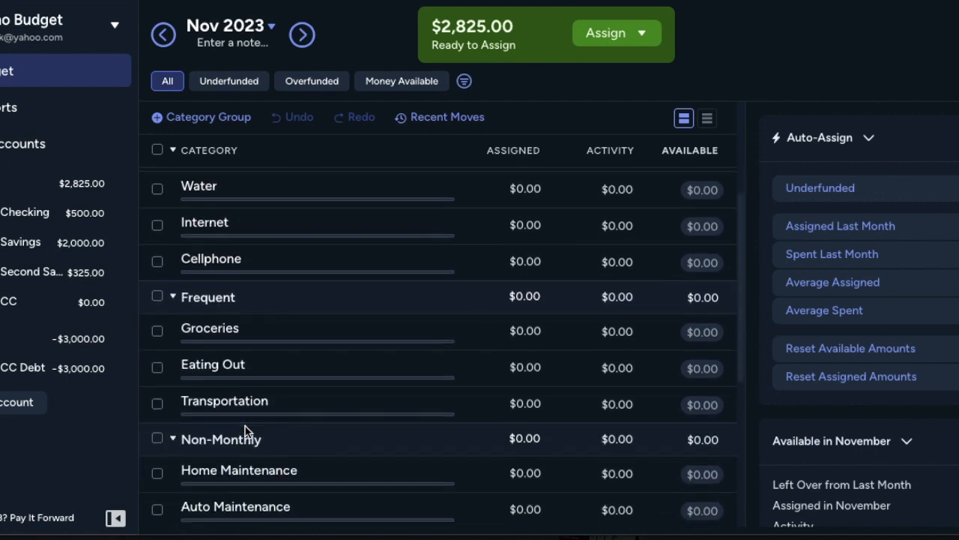
{"action": "scroll", "coordinate": [247, 432], "scroll_direction": "down", "scroll_amount": 3}
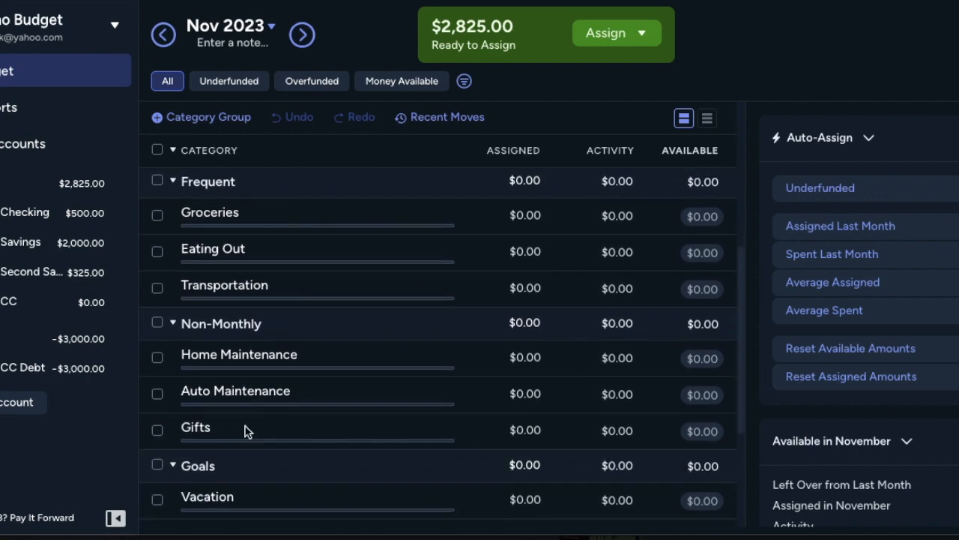
{"action": "left_click", "coordinate": [231, 256]}
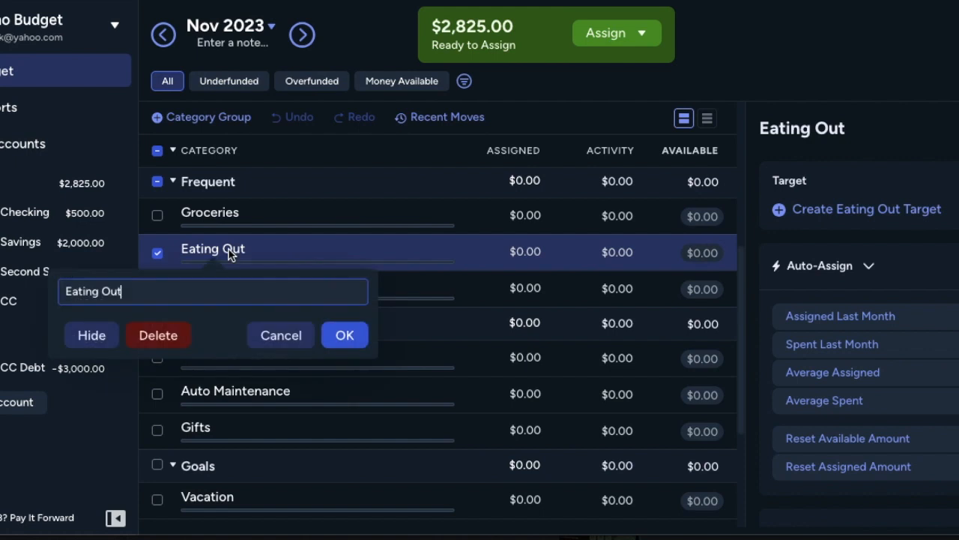
{"action": "type", "text": "Out & About Food"}
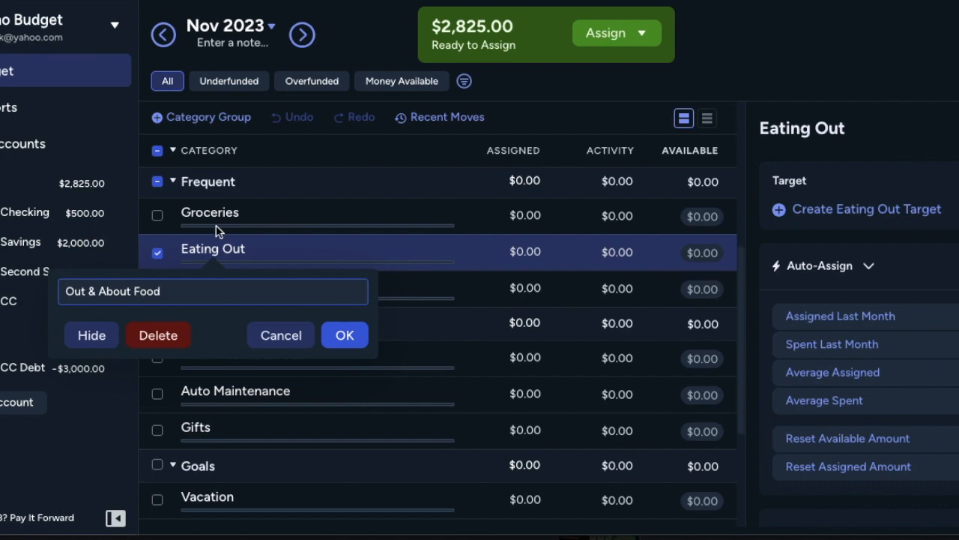
{"action": "left_click", "coordinate": [337, 337]}
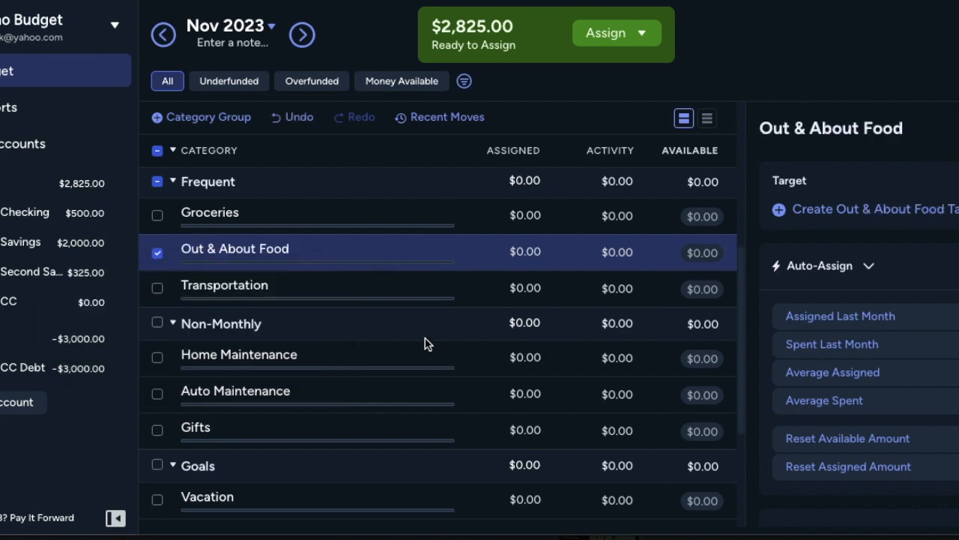
Step: Review the budget's category groups and their categories, from Credit Card Payments and Bills through Quality of Life
{"action": "left_click", "coordinate": [297, 290]}
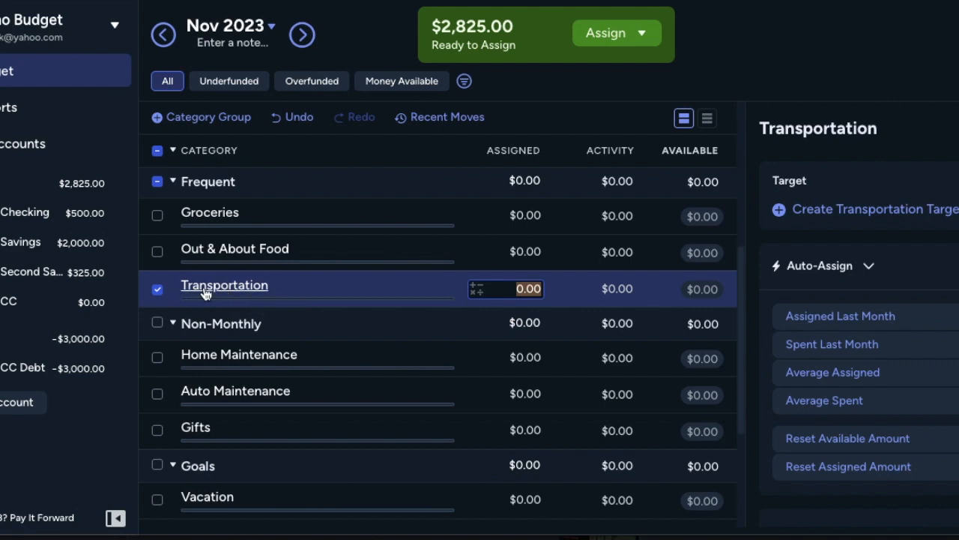
{"action": "left_click", "coordinate": [222, 400]}
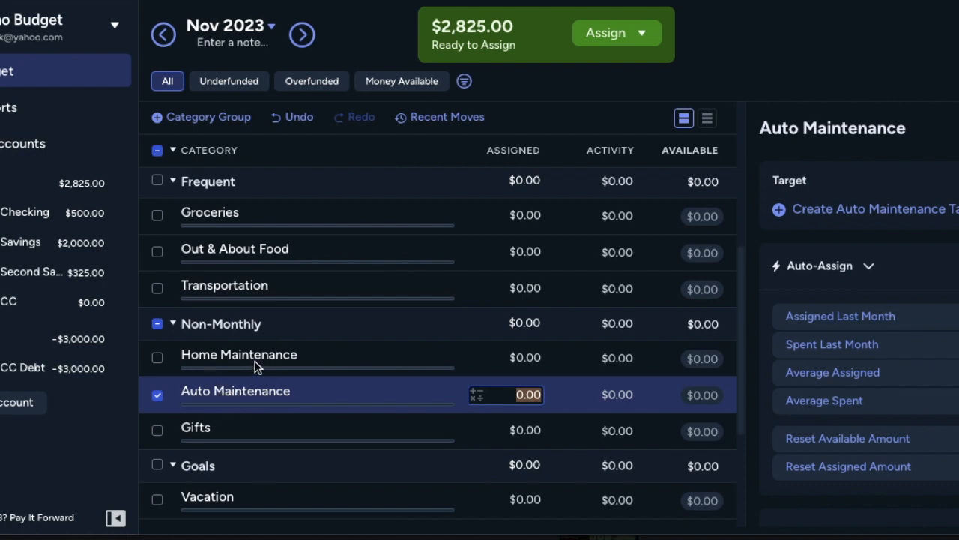
{"action": "scroll", "coordinate": [255, 365], "scroll_direction": "down", "scroll_amount": 3}
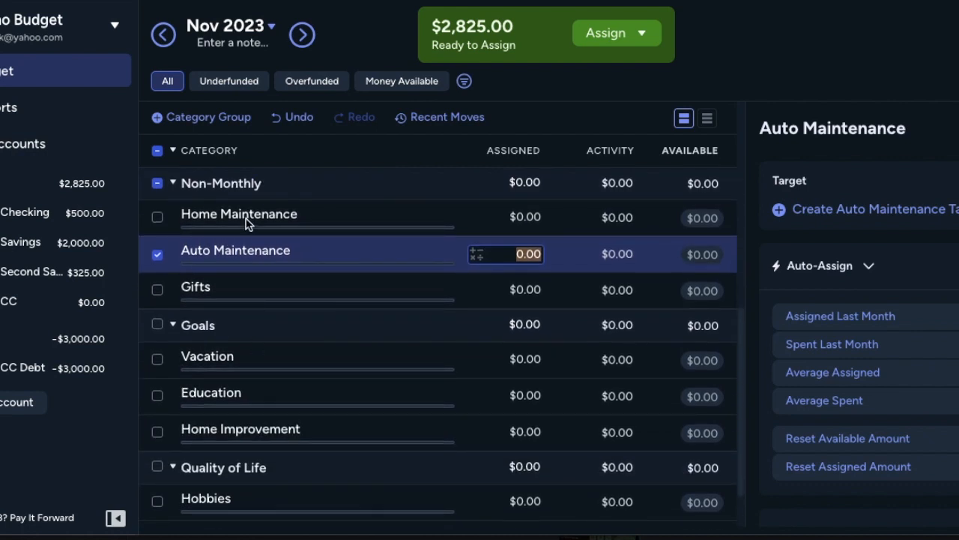
{"action": "left_click", "coordinate": [235, 299]}
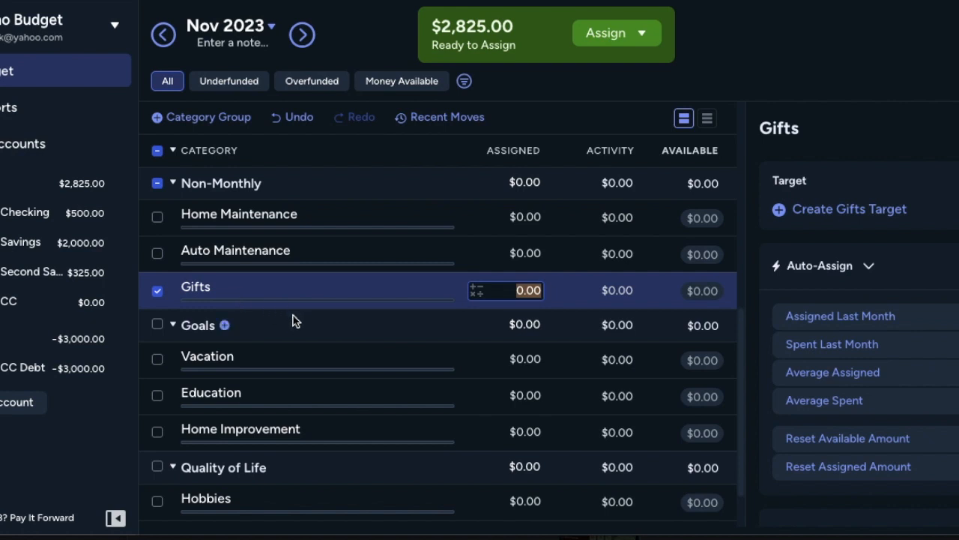
{"action": "scroll", "coordinate": [354, 365], "scroll_direction": "down", "scroll_amount": 2}
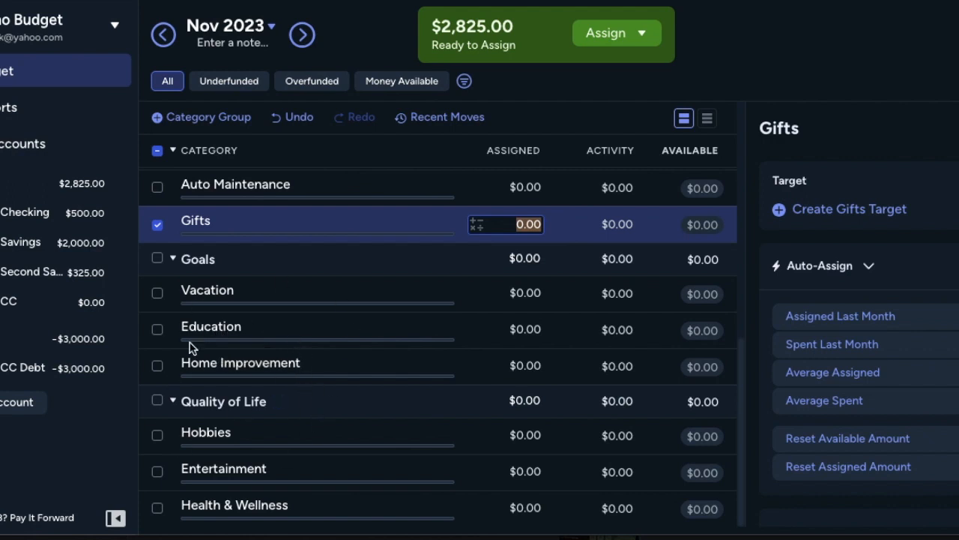
{"action": "scroll", "coordinate": [267, 355], "scroll_direction": "up", "scroll_amount": 3}
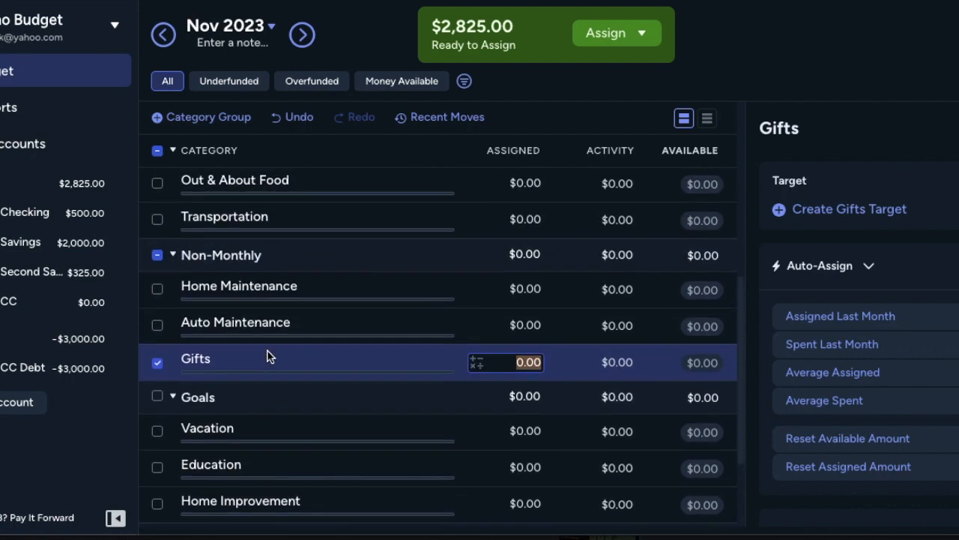
{"action": "scroll", "coordinate": [267, 354], "scroll_direction": "down", "scroll_amount": 3}
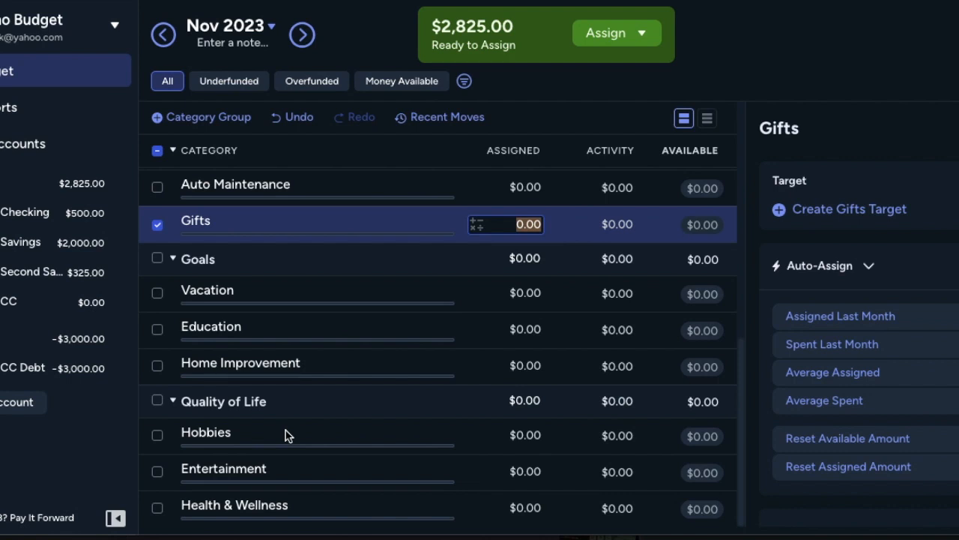
{"action": "scroll", "coordinate": [343, 451], "scroll_direction": "up", "scroll_amount": 1}
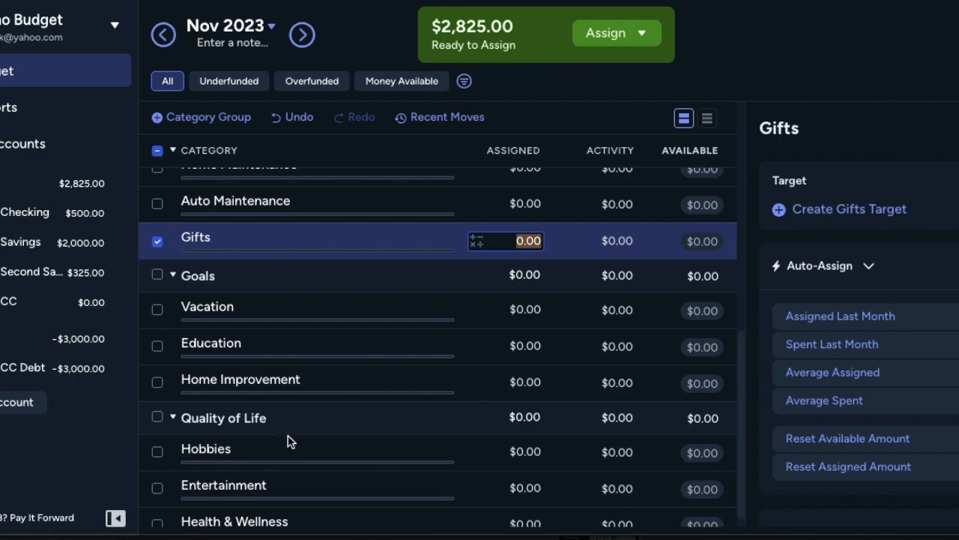
{"action": "scroll", "coordinate": [290, 442], "scroll_direction": "down", "scroll_amount": 1}
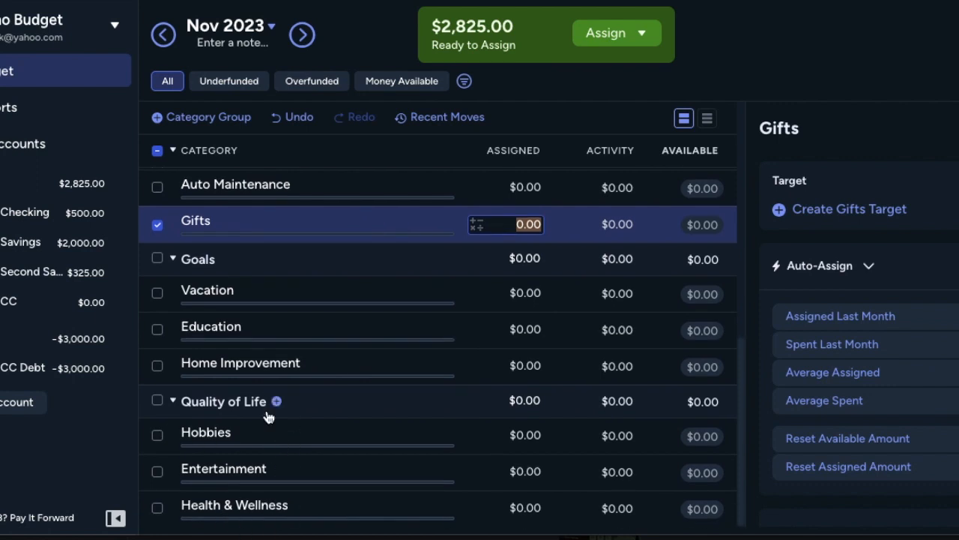
{"action": "scroll", "coordinate": [269, 416], "scroll_direction": "up", "scroll_amount": 8}
{"action": "scroll", "coordinate": [269, 416], "scroll_direction": "down", "scroll_amount": 3}
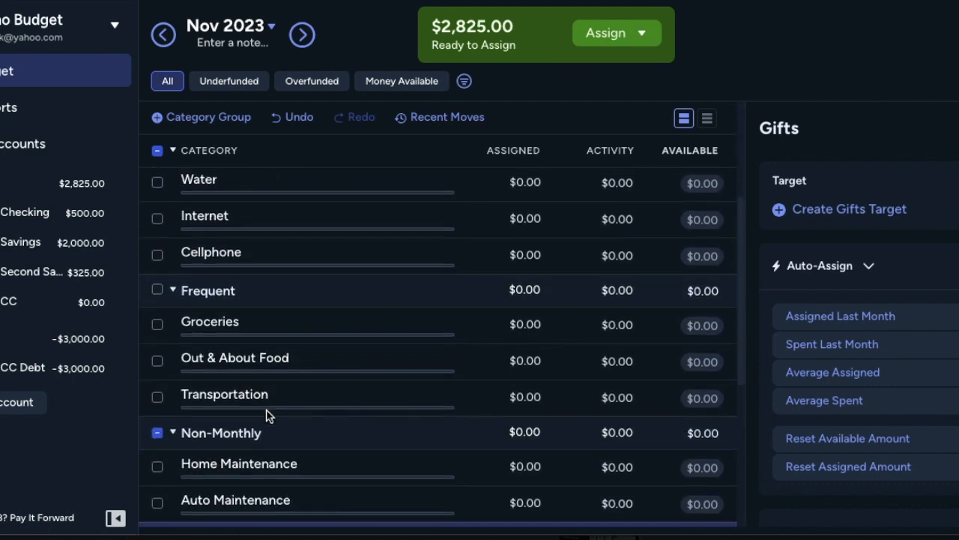
{"action": "scroll", "coordinate": [268, 414], "scroll_direction": "down", "scroll_amount": 3}
{"action": "scroll", "coordinate": [269, 415], "scroll_direction": "up", "scroll_amount": 5}
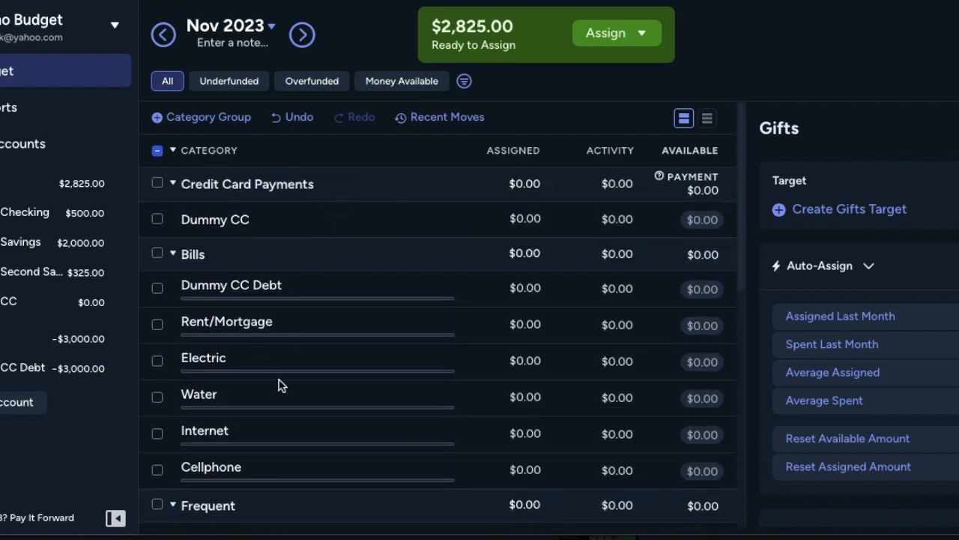
{"action": "scroll", "coordinate": [279, 385], "scroll_direction": "down", "scroll_amount": 2}
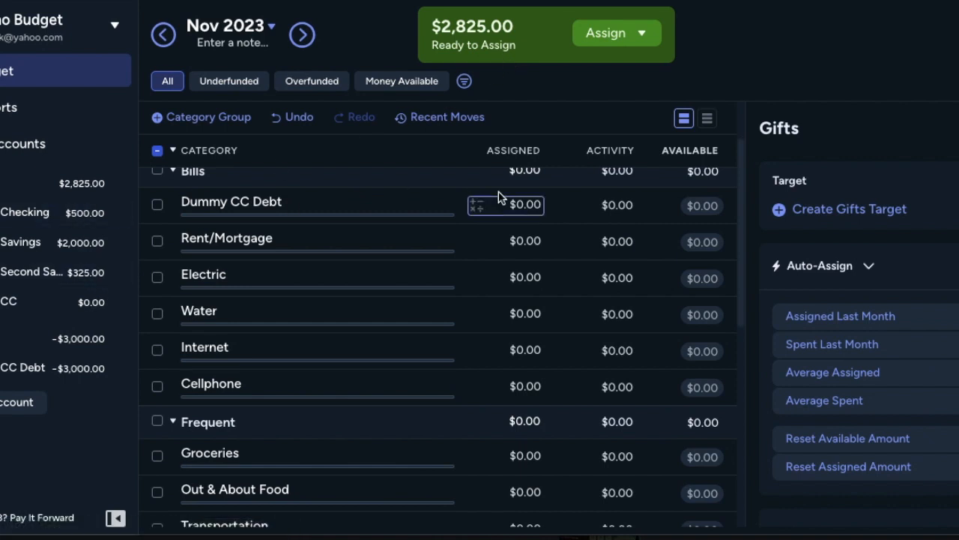
{"action": "scroll", "coordinate": [499, 196], "scroll_direction": "down", "scroll_amount": 3}
{"action": "scroll", "coordinate": [498, 197], "scroll_direction": "up", "scroll_amount": 4}
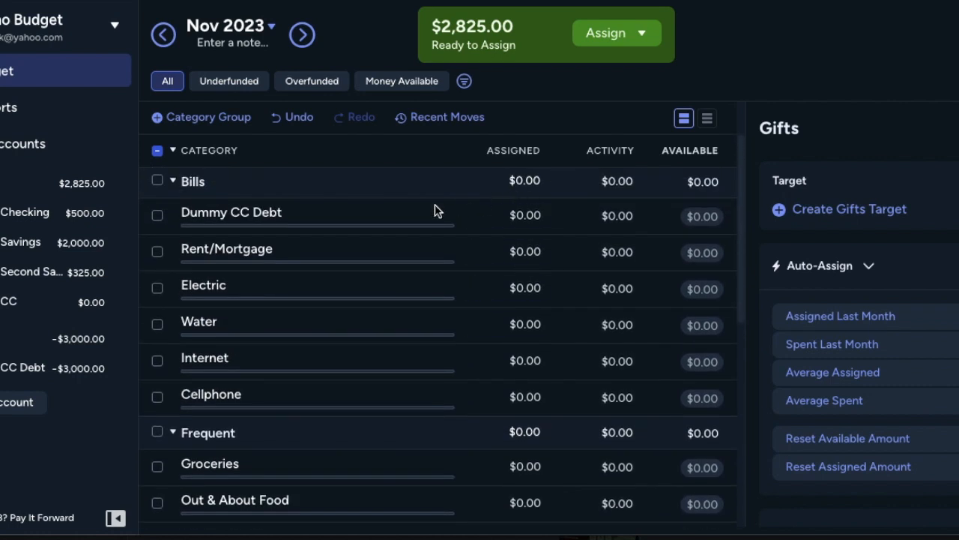
Step: Assign $100 to the Rent/Mortgage category for November 2023
{"action": "left_click", "coordinate": [529, 254]}
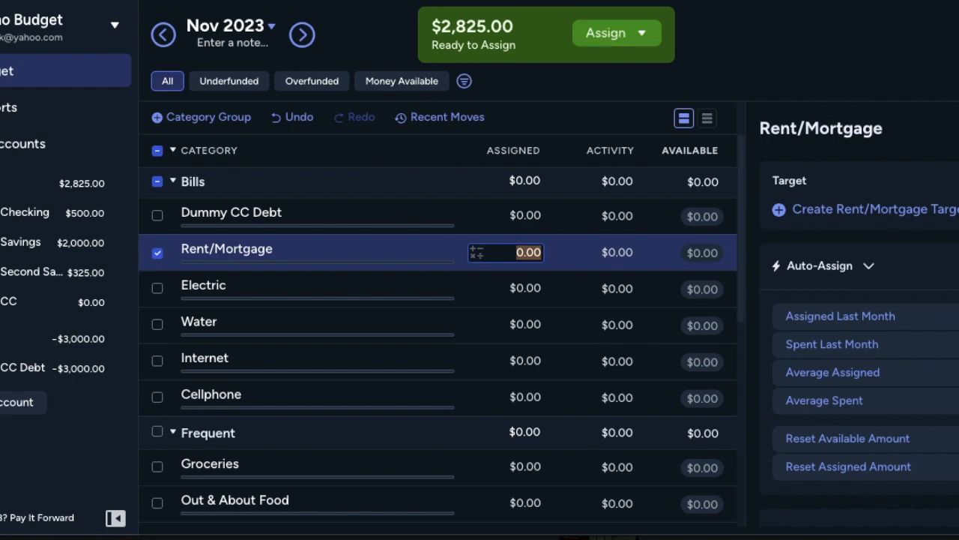
{"action": "type", "text": "100"}
{"action": "key", "text": "Return"}
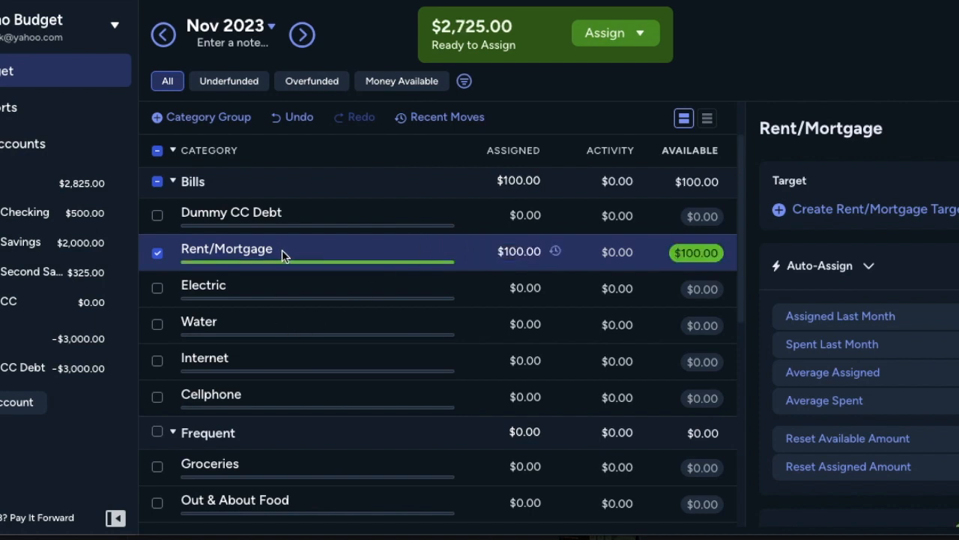
Step: Look at the Rent/Mortgage category's name options, then its target, auto-assign and available balance details, changing nothing
{"action": "left_click", "coordinate": [270, 252]}
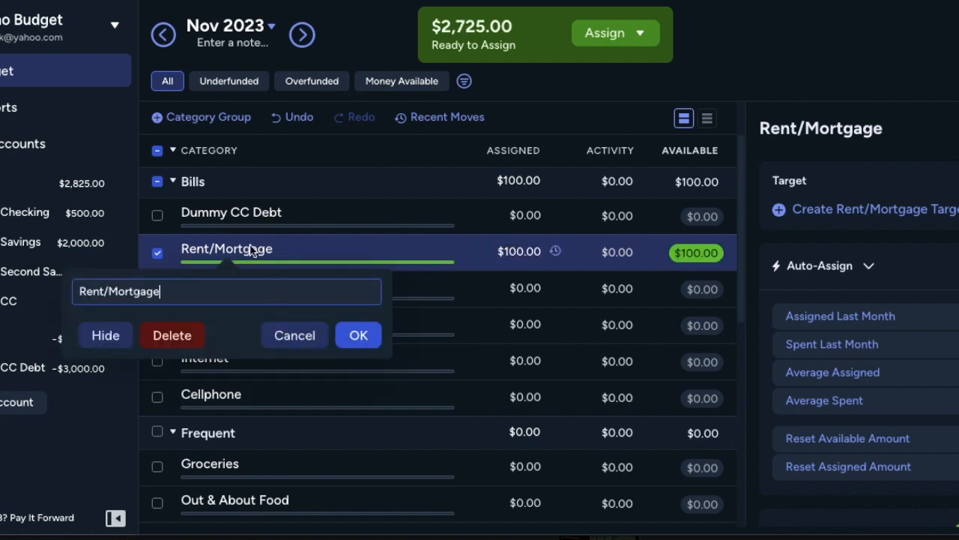
{"action": "left_click", "coordinate": [314, 243]}
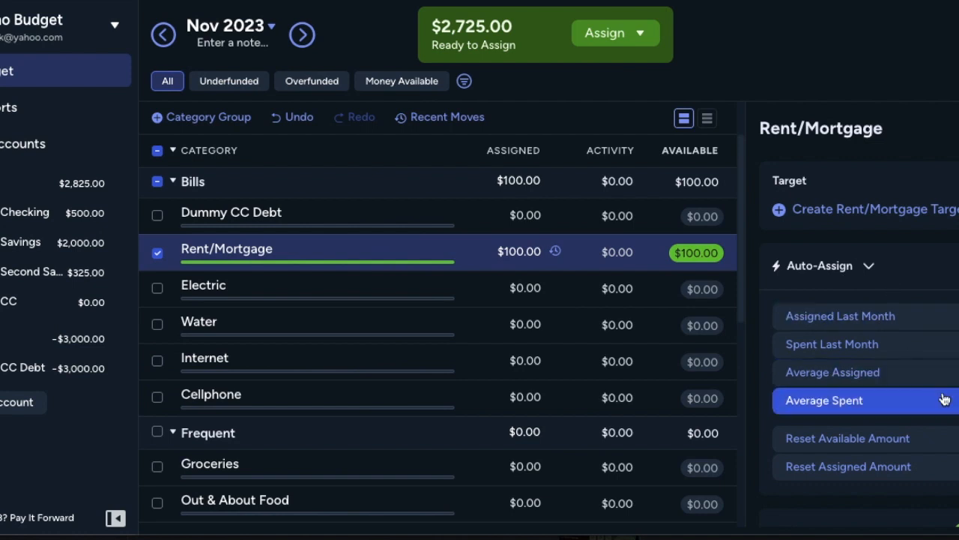
{"action": "scroll", "coordinate": [919, 370], "scroll_direction": "down", "scroll_amount": 5}
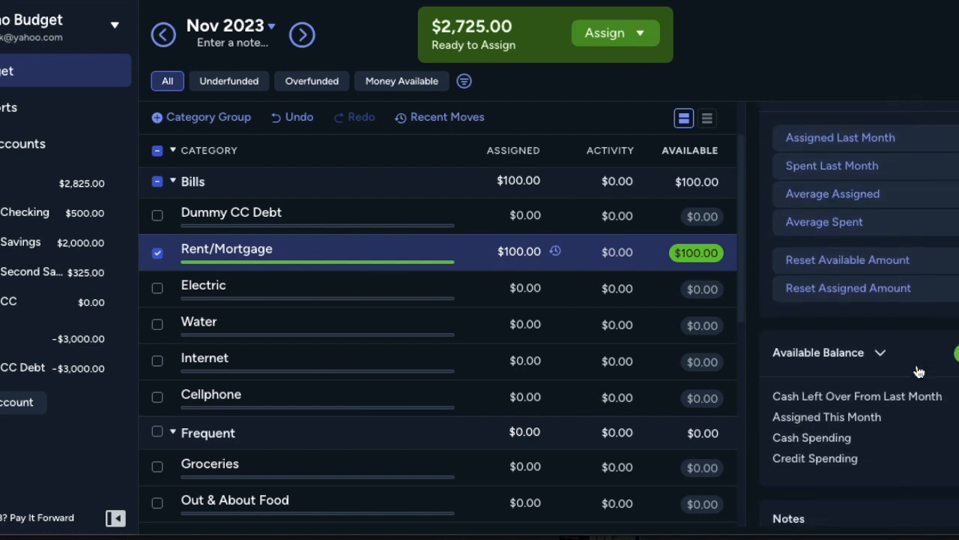
{"action": "scroll", "coordinate": [919, 370], "scroll_direction": "up", "scroll_amount": 5}
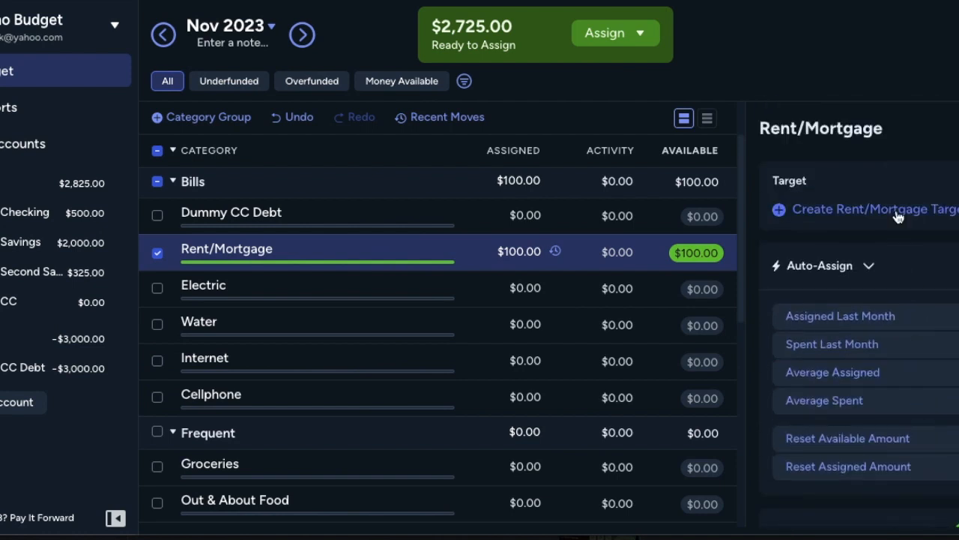
Step: Start a target for the Rent/Mortgage category, look through the available target types and choose Needed For Spending
{"action": "left_click", "coordinate": [894, 211]}
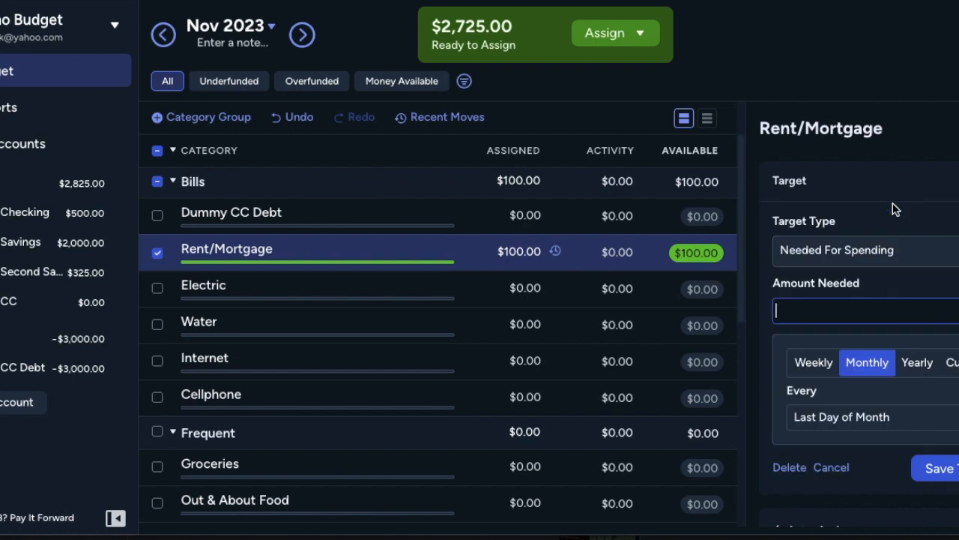
{"action": "left_click", "coordinate": [822, 262]}
{"action": "scroll", "coordinate": [847, 387], "scroll_direction": "down", "scroll_amount": 3}
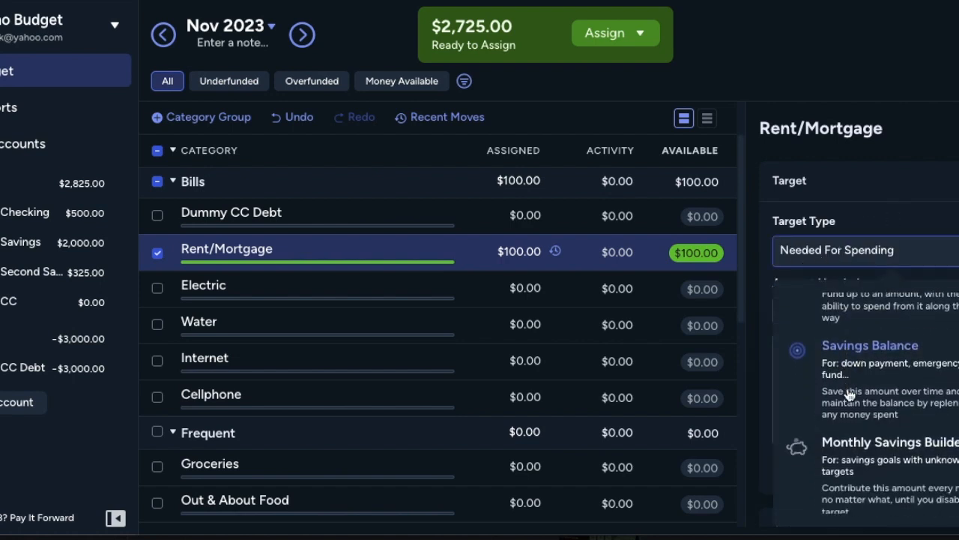
{"action": "scroll", "coordinate": [850, 395], "scroll_direction": "down", "scroll_amount": 1}
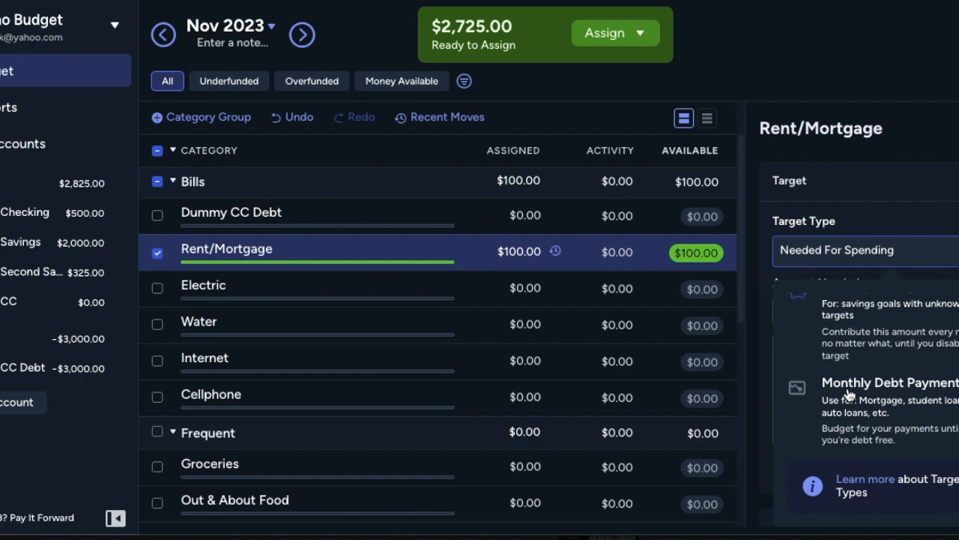
{"action": "scroll", "coordinate": [849, 395], "scroll_direction": "up", "scroll_amount": 4}
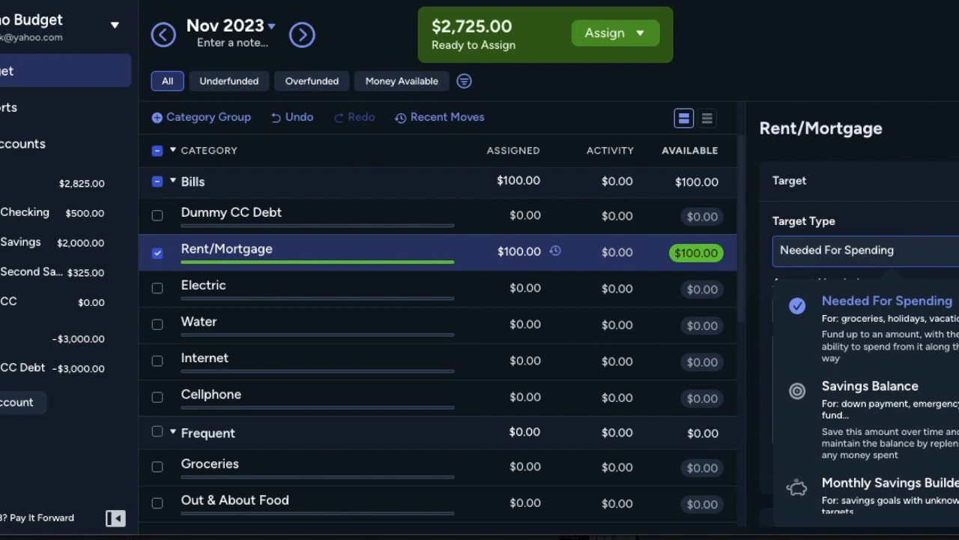
{"action": "left_click", "coordinate": [915, 310]}
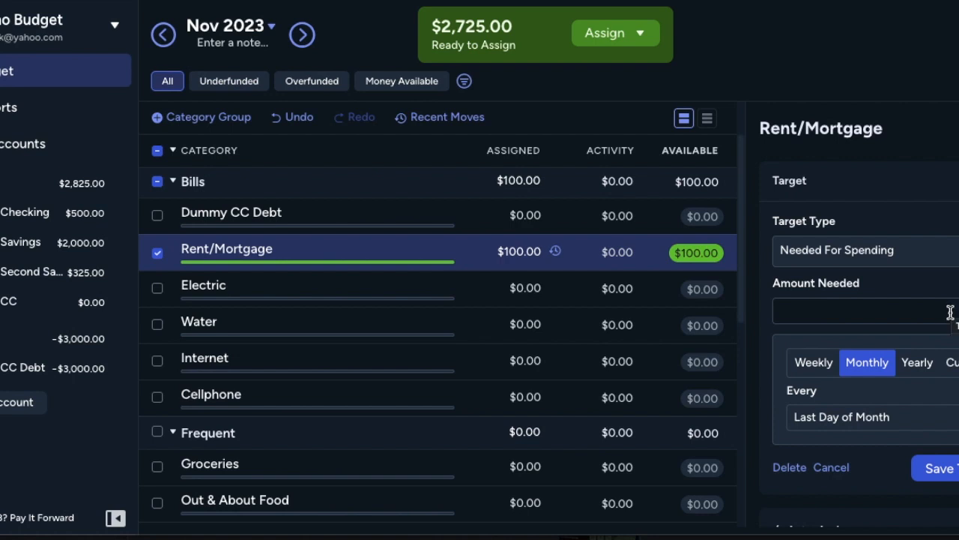
Step: Give the Rent/Mortgage target a custom schedule first due December 1, 2023, repeating every 1 month, and save it without an amount
{"action": "left_click", "coordinate": [918, 363]}
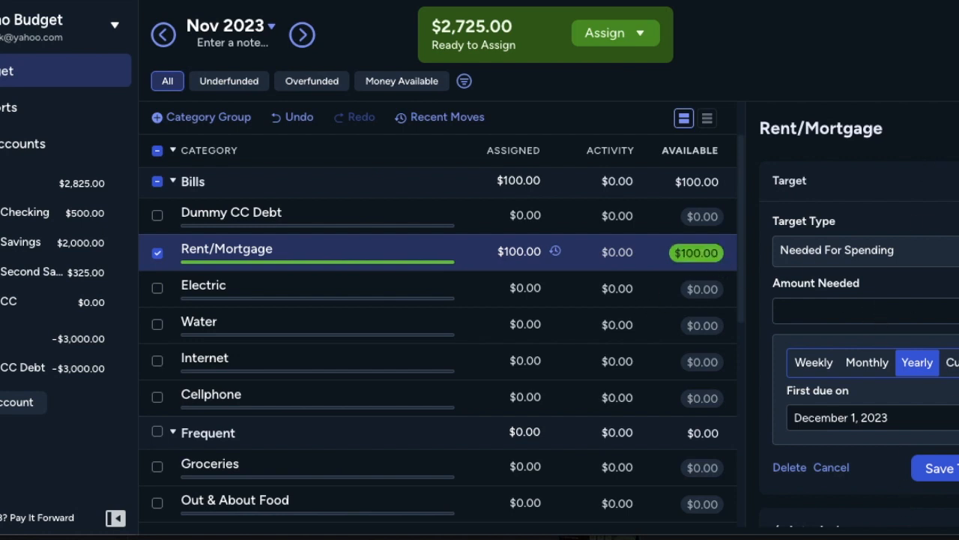
{"action": "left_click", "coordinate": [949, 362]}
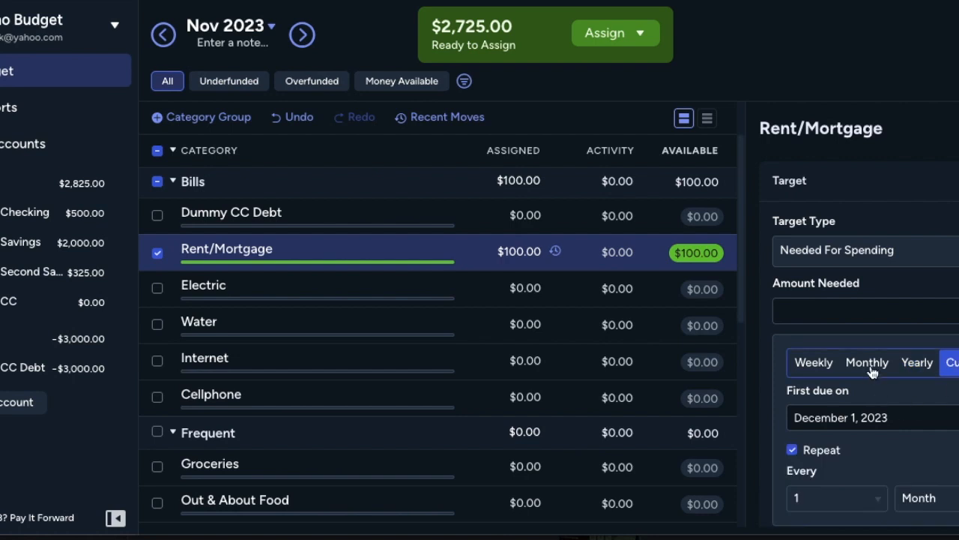
{"action": "scroll", "coordinate": [847, 480], "scroll_direction": "down", "scroll_amount": 2}
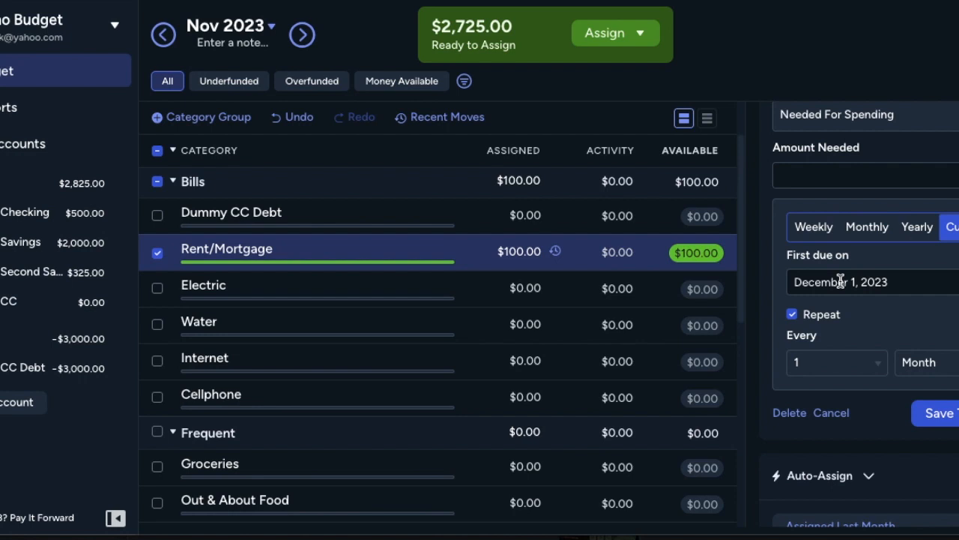
{"action": "left_click", "coordinate": [946, 413]}
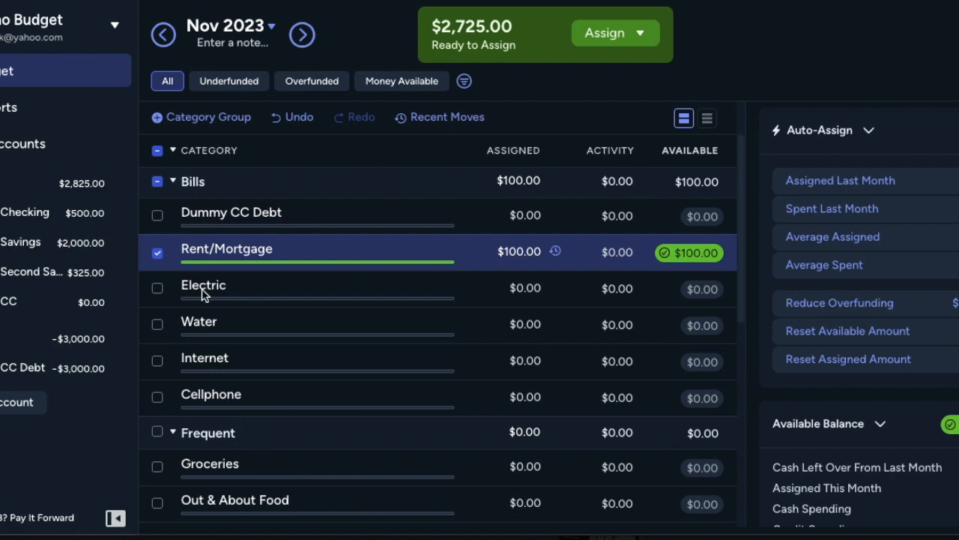
Step: Rename the Frequent category group to To Spend
{"action": "scroll", "coordinate": [203, 294], "scroll_direction": "down", "scroll_amount": 6}
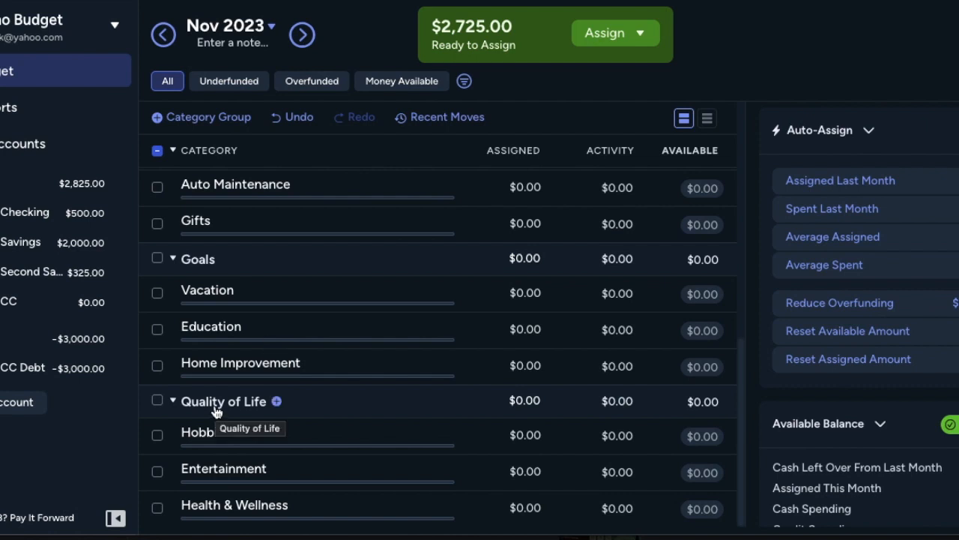
{"action": "scroll", "coordinate": [215, 411], "scroll_direction": "up", "scroll_amount": 3}
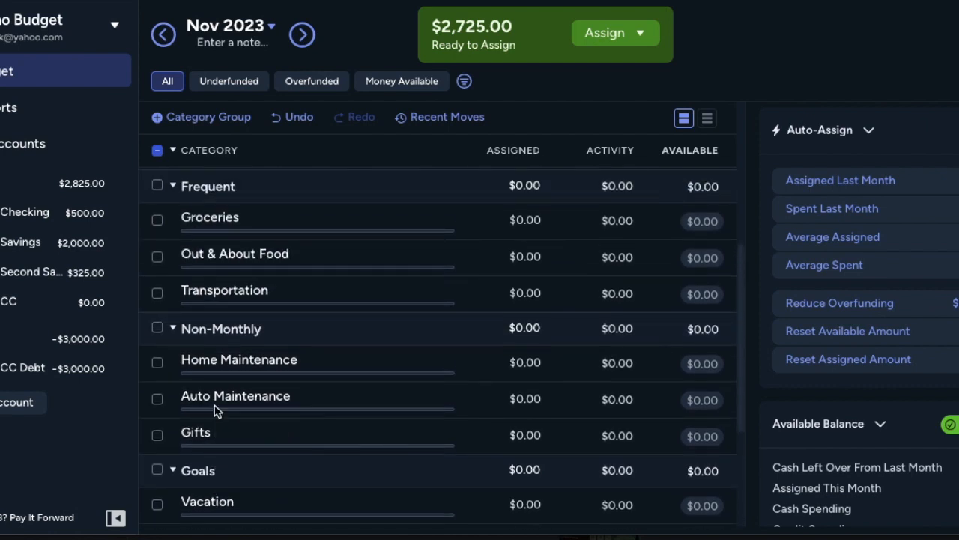
{"action": "scroll", "coordinate": [215, 411], "scroll_direction": "down", "scroll_amount": 3}
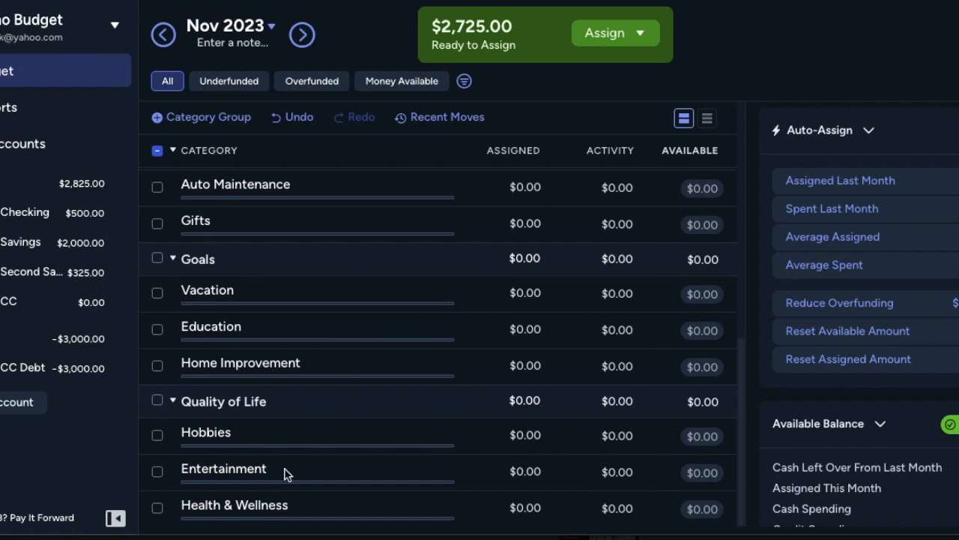
{"action": "scroll", "coordinate": [282, 487], "scroll_direction": "up", "scroll_amount": 4}
{"action": "left_click", "coordinate": [206, 235]}
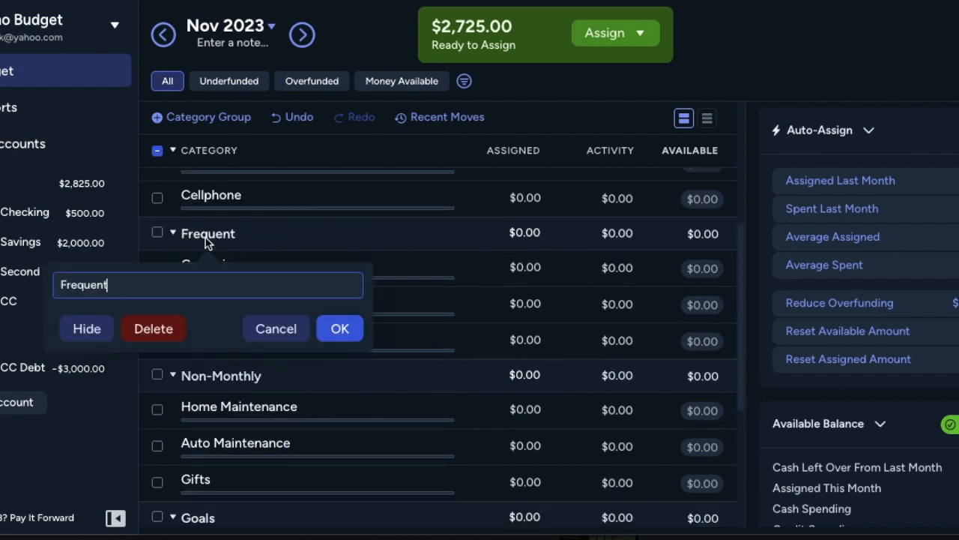
{"action": "key", "text": "super+a"}
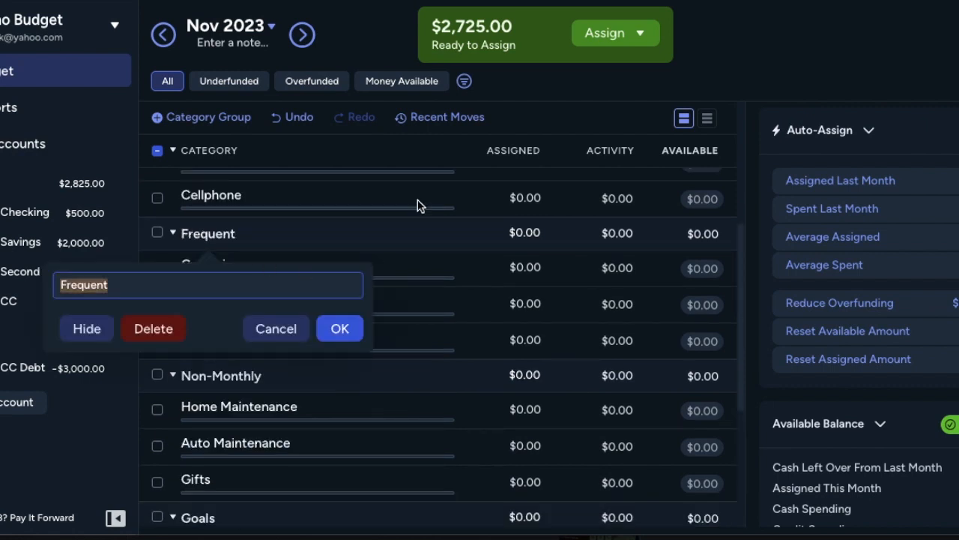
{"action": "type", "text": "To Spend"}
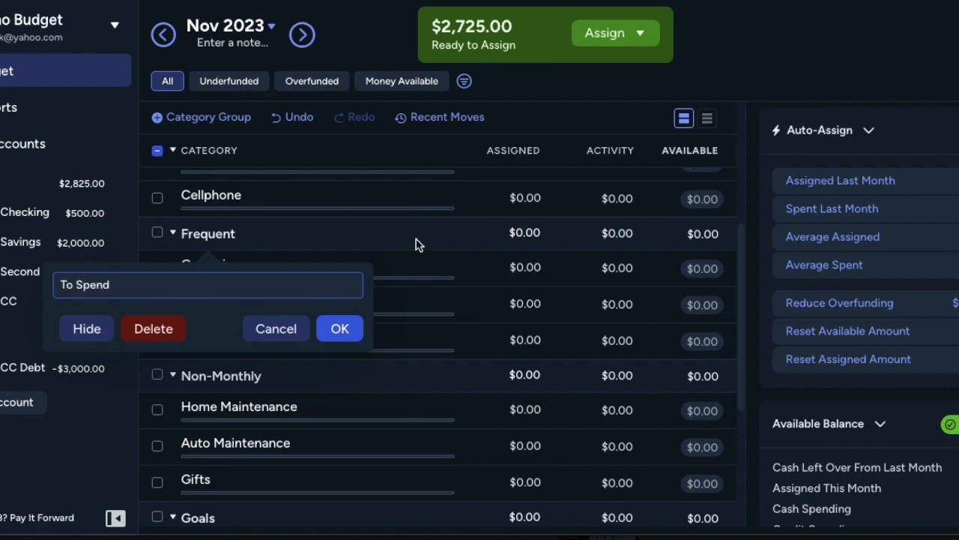
{"action": "left_click", "coordinate": [338, 331]}
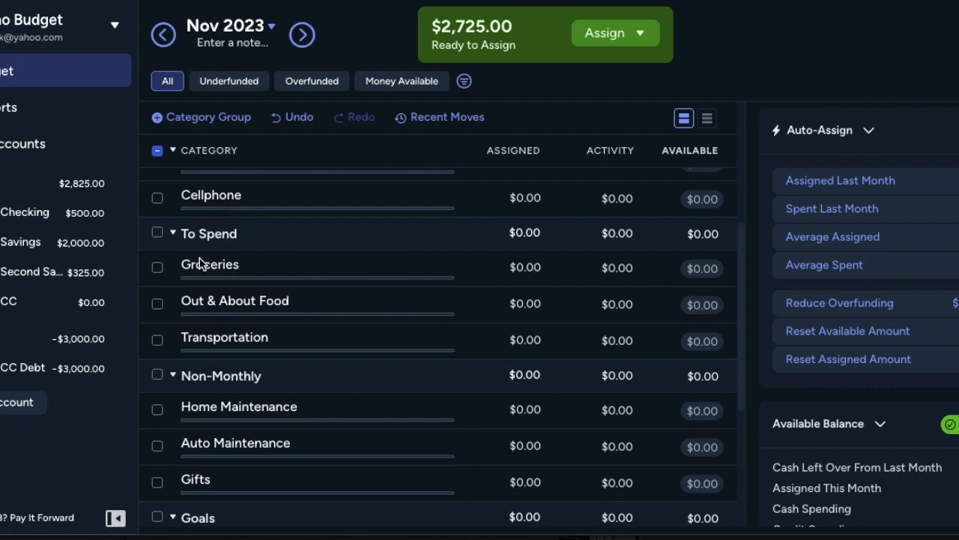
Step: Rename the Goals category group to To Save
{"action": "scroll", "coordinate": [221, 303], "scroll_direction": "down", "scroll_amount": 3}
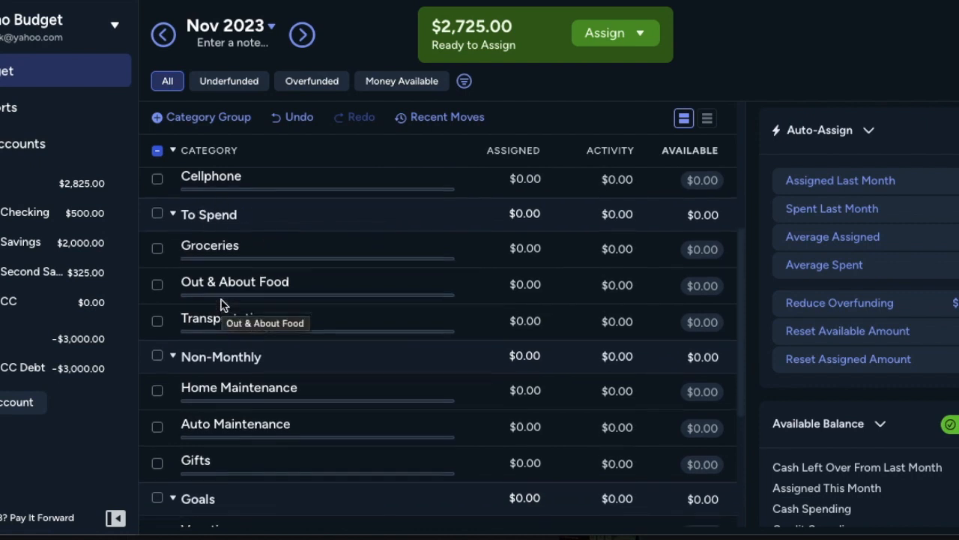
{"action": "scroll", "coordinate": [215, 396], "scroll_direction": "down", "scroll_amount": 1}
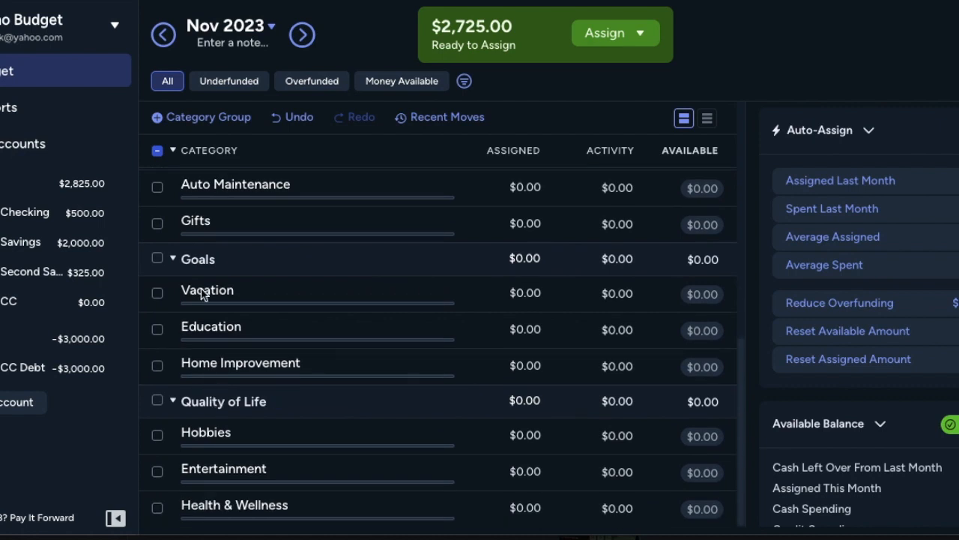
{"action": "left_click", "coordinate": [197, 260]}
{"action": "type", "text": "To"}
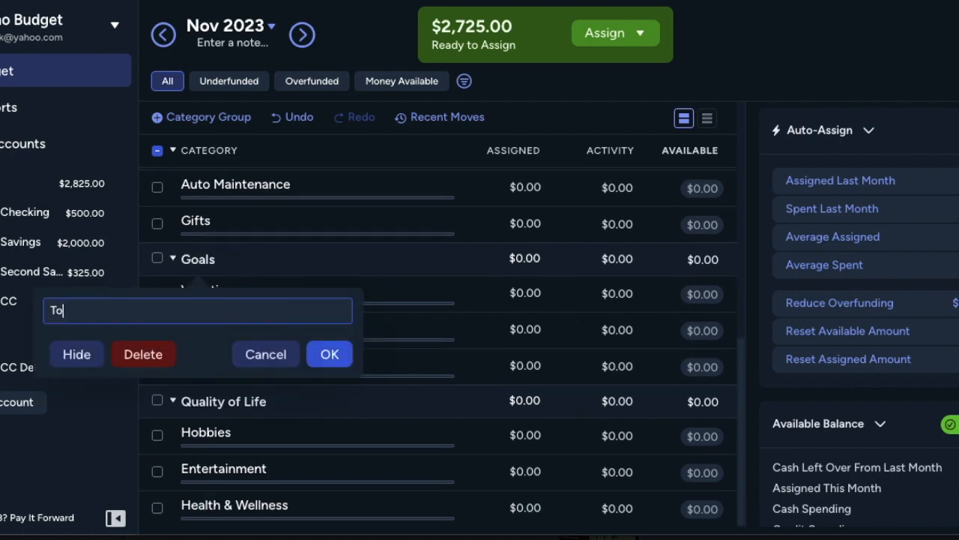
{"action": "type", "text": " Save"}
{"action": "left_click", "coordinate": [327, 353]}
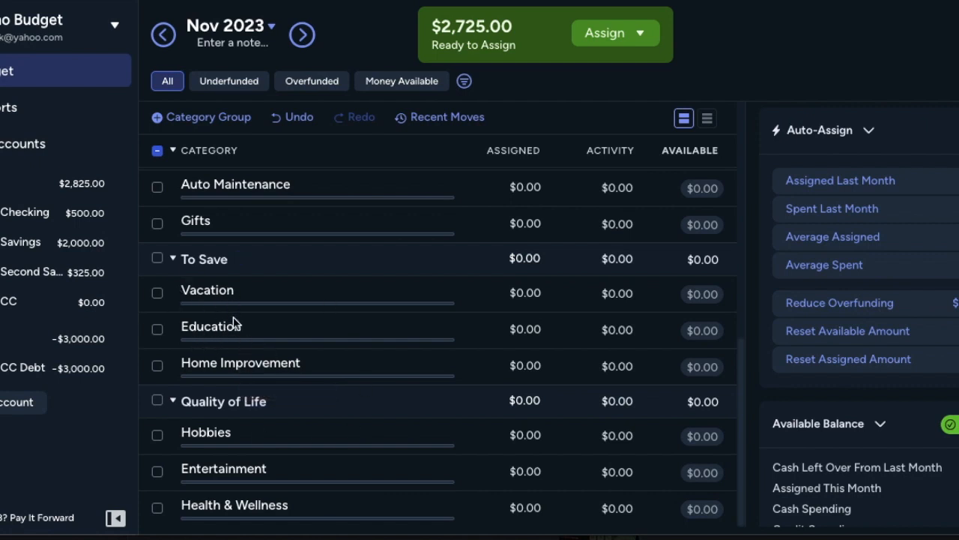
Step: Assign $60 to the Electric category and $75 to the Water category under Bills
{"action": "scroll", "coordinate": [250, 289], "scroll_direction": "up", "scroll_amount": 3}
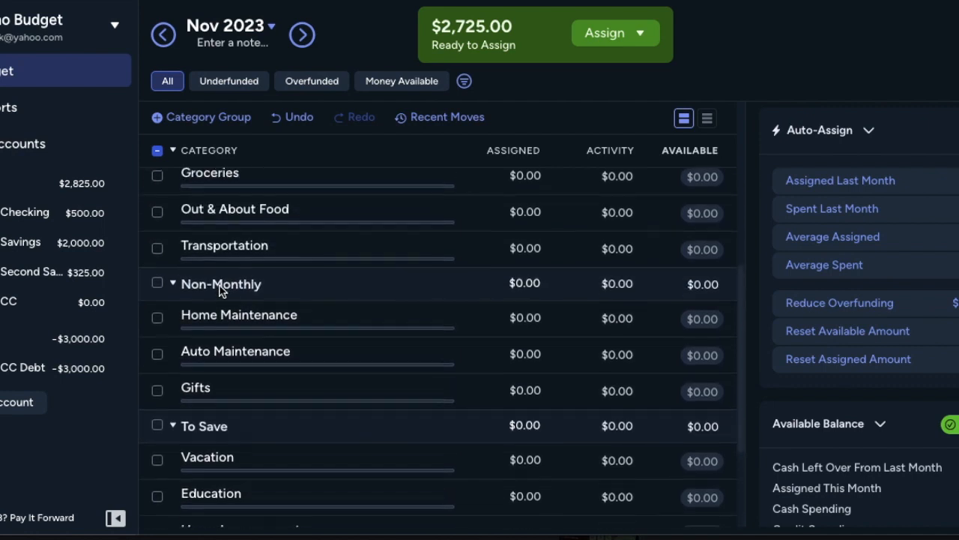
{"action": "scroll", "coordinate": [277, 300], "scroll_direction": "up", "scroll_amount": 4}
{"action": "scroll", "coordinate": [276, 300], "scroll_direction": "up", "scroll_amount": 1}
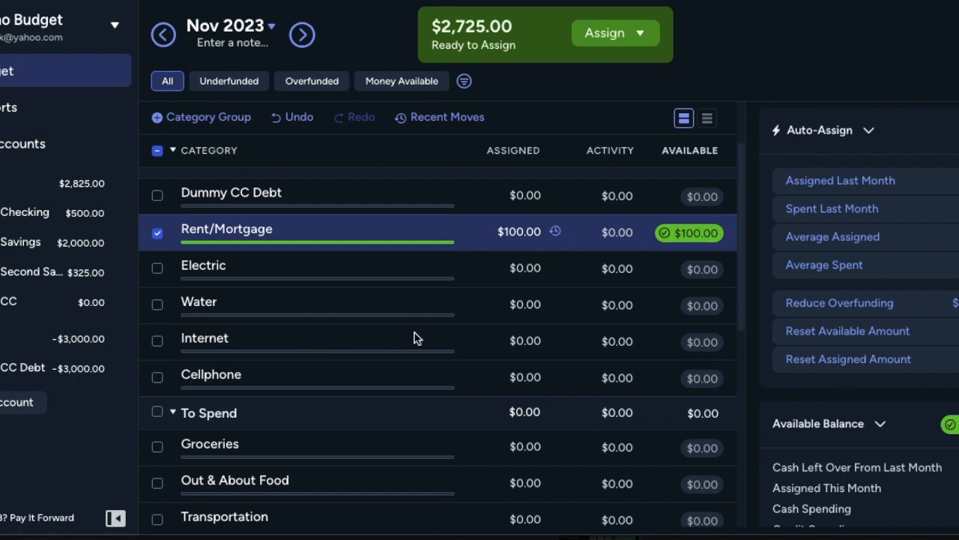
{"action": "scroll", "coordinate": [438, 332], "scroll_direction": "up", "scroll_amount": 2}
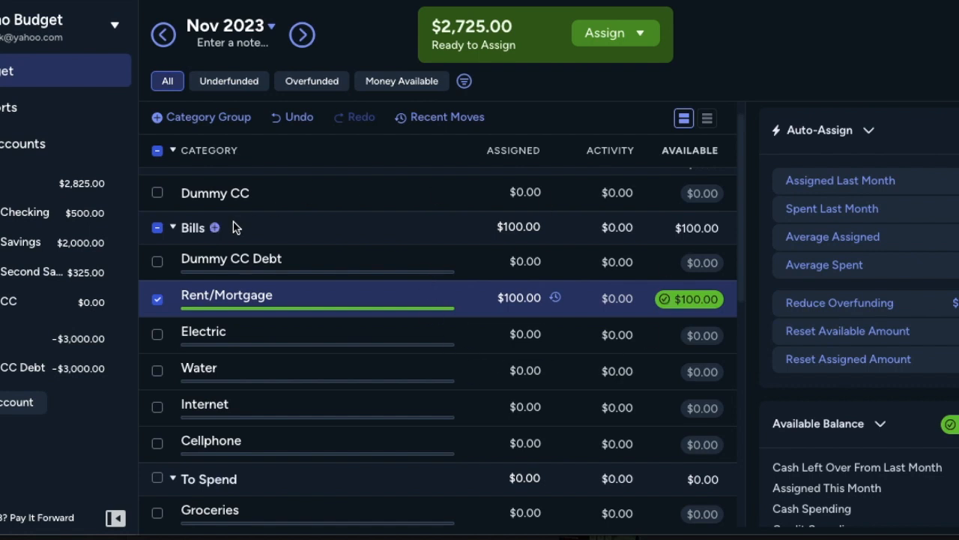
{"action": "scroll", "coordinate": [540, 288], "scroll_direction": "down", "scroll_amount": 1}
{"action": "left_click", "coordinate": [528, 289]}
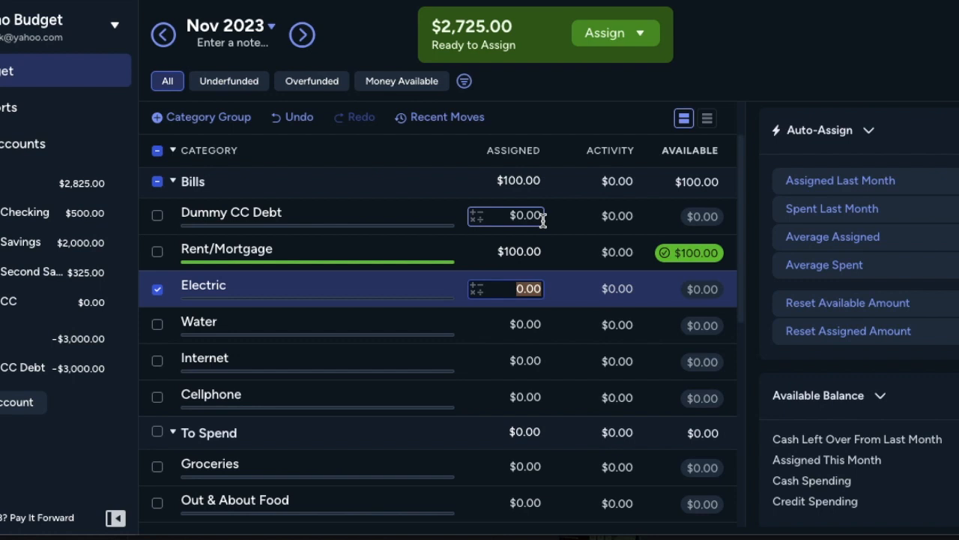
{"action": "type", "text": "60"}
{"action": "key", "text": "Return"}
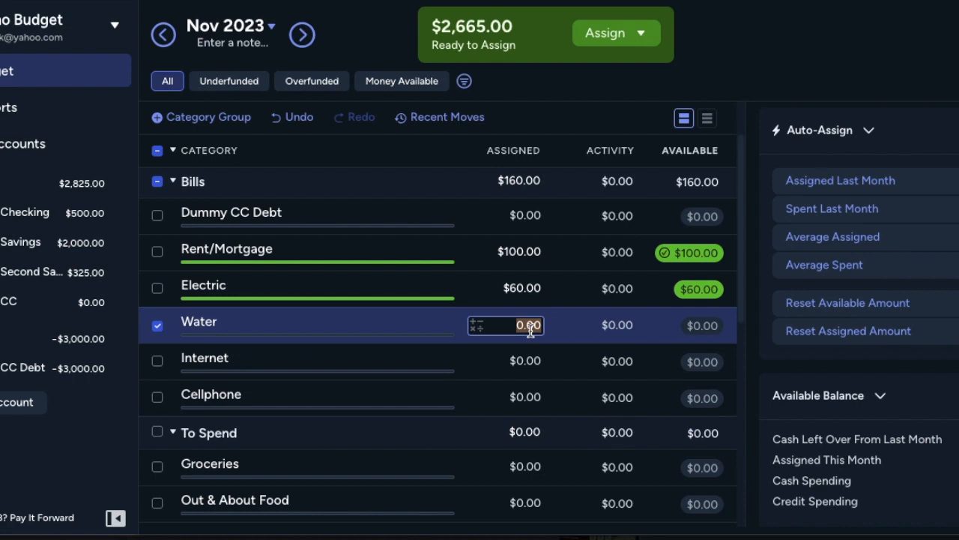
{"action": "type", "text": "75"}
{"action": "key", "text": "Return"}
Step: Assign $150 to the Internet category and $100 to the Cellphone category under Bills
{"action": "left_click", "coordinate": [530, 362]}
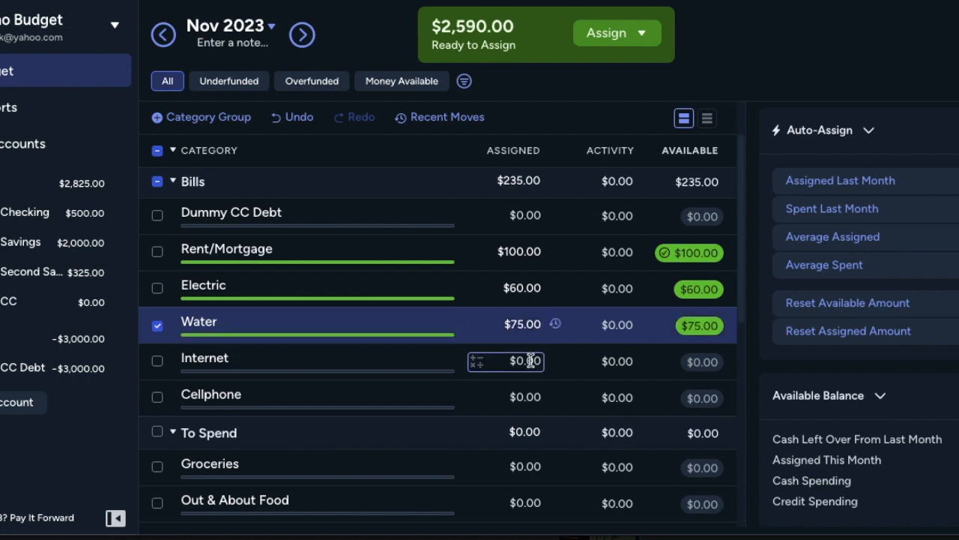
{"action": "type", "text": "150"}
{"action": "key", "text": "Return"}
{"action": "left_click", "coordinate": [530, 398]}
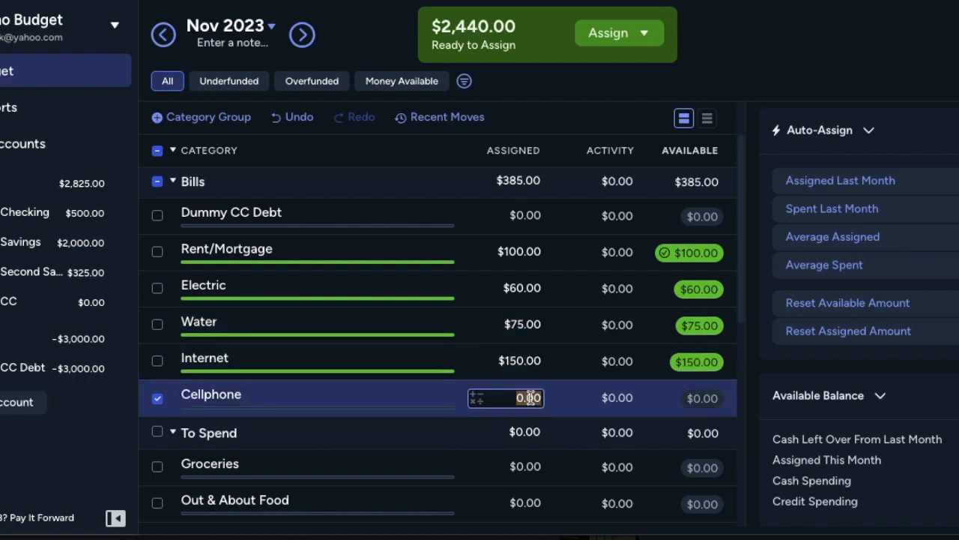
{"action": "type", "text": "100"}
{"action": "key", "text": "Return"}
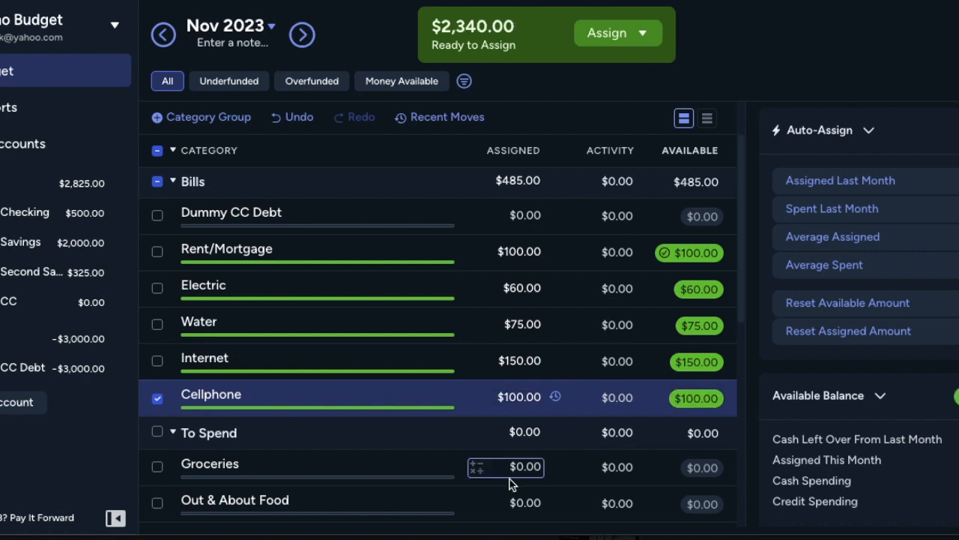
{"action": "double_click", "coordinate": [530, 397]}
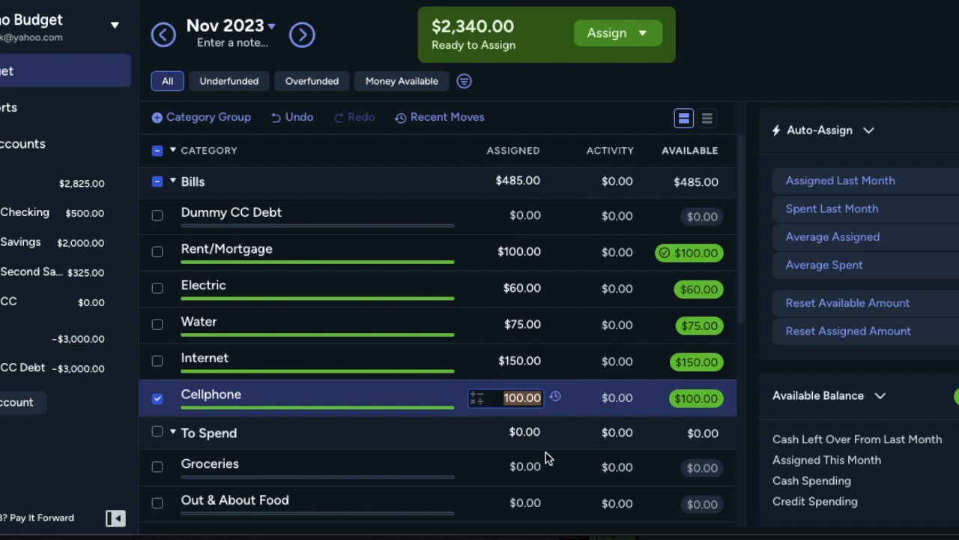
Step: Rename the Transportation category in the To Spend group to Car
{"action": "scroll", "coordinate": [546, 455], "scroll_direction": "down", "scroll_amount": 5}
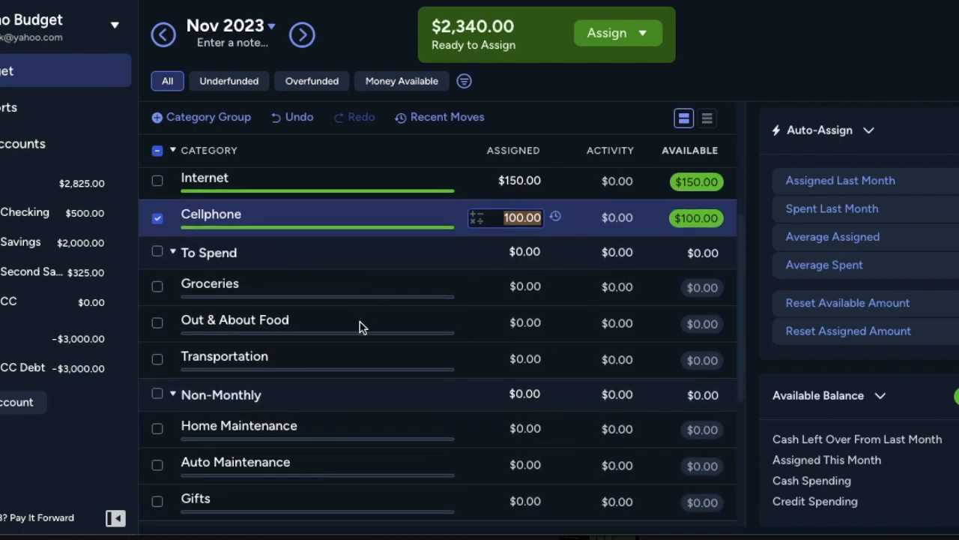
{"action": "left_click", "coordinate": [255, 355]}
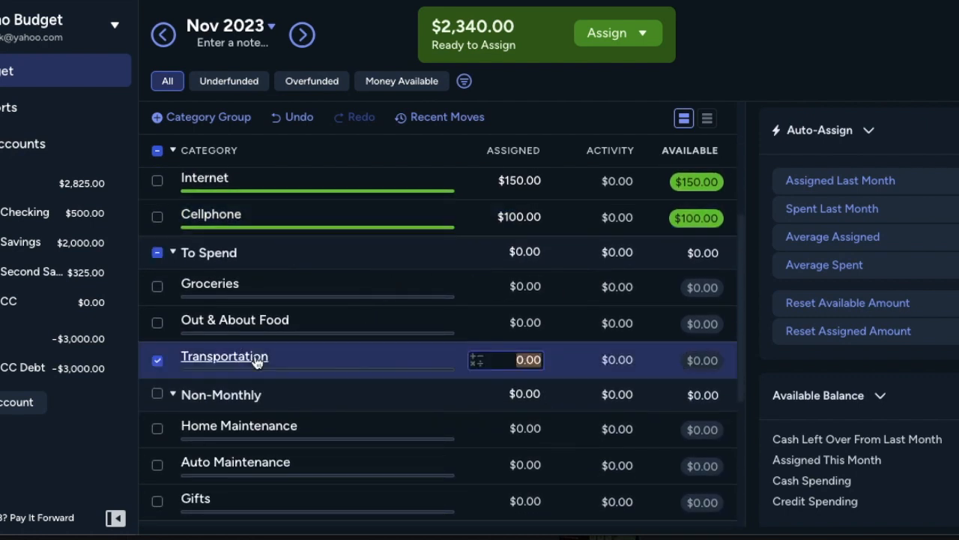
{"action": "left_click", "coordinate": [253, 358]}
{"action": "key", "text": "ctrl+a"}
{"action": "type", "text": "Car"}
{"action": "key", "text": "Return"}
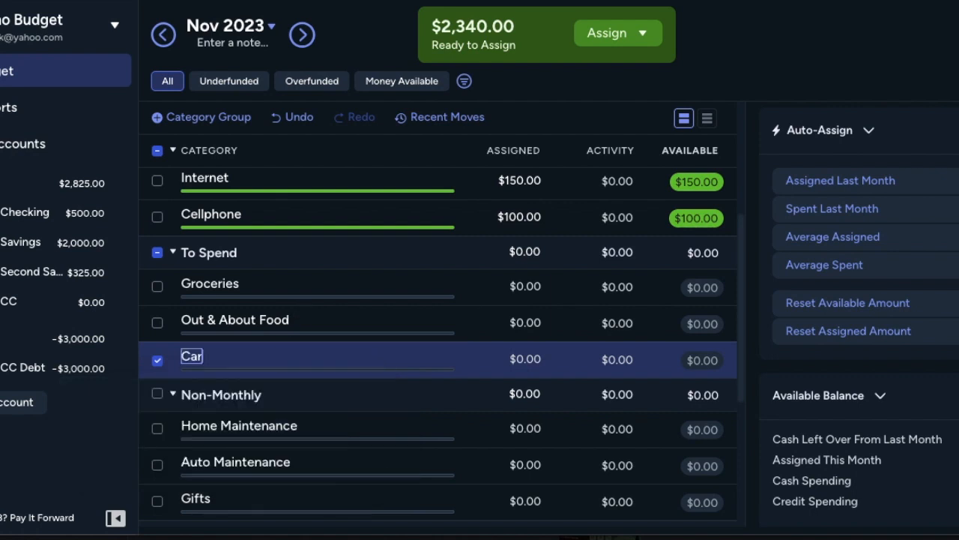
Step: Assign $100 to the Car category for November 2023
{"action": "left_click", "coordinate": [485, 362]}
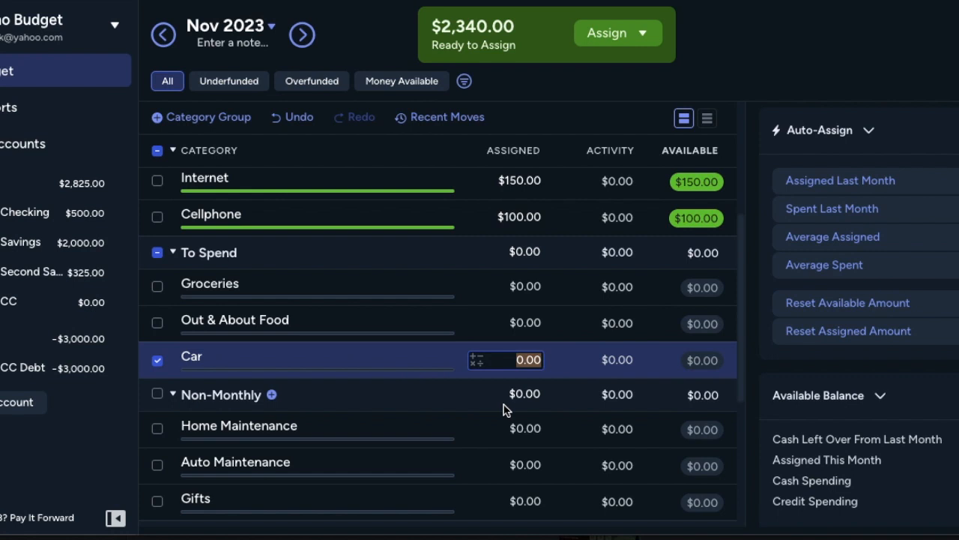
{"action": "type", "text": "100"}
{"action": "key", "text": "Return"}
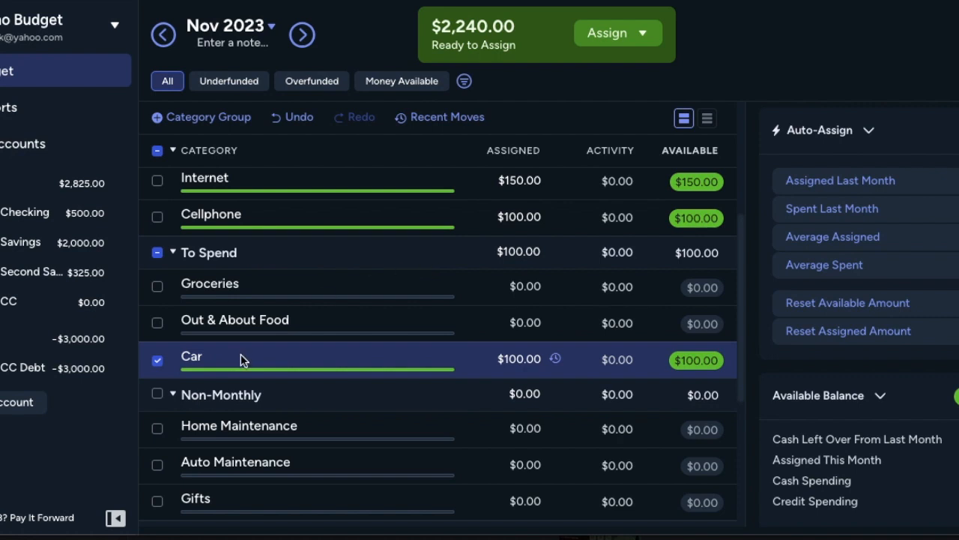
{"action": "scroll", "coordinate": [243, 330], "scroll_direction": "down", "scroll_amount": 2}
{"action": "scroll", "coordinate": [242, 330], "scroll_direction": "up", "scroll_amount": 1}
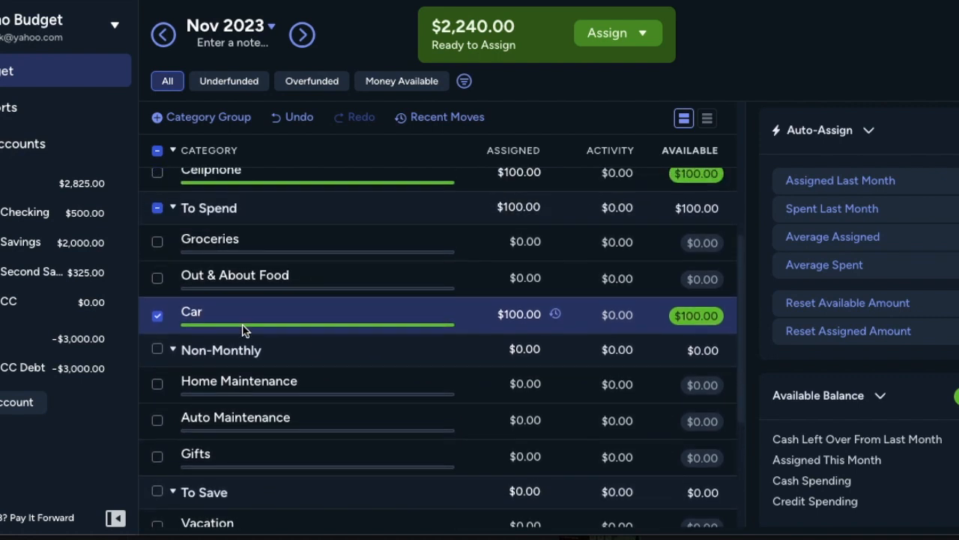
Step: Add a Fuel category to the To Spend group and place it directly below Car
{"action": "left_click", "coordinate": [247, 208]}
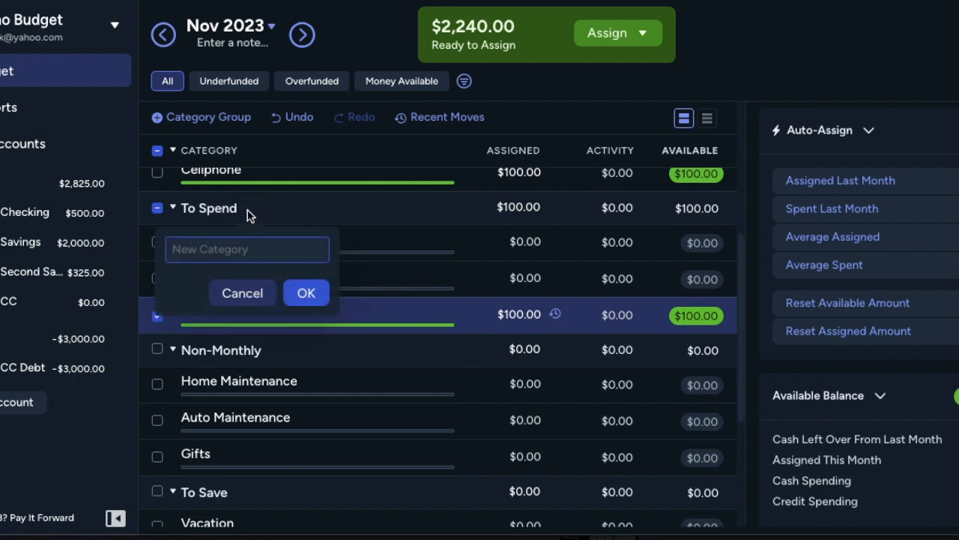
{"action": "left_click", "coordinate": [248, 301]}
{"action": "mouse_move", "coordinate": [248, 213]}
{"action": "left_click", "coordinate": [247, 209]}
{"action": "type", "text": "F"}
{"action": "key", "text": "Return"}
{"action": "left_click_drag", "start_coordinate": [199, 244], "coordinate": [196, 322]}
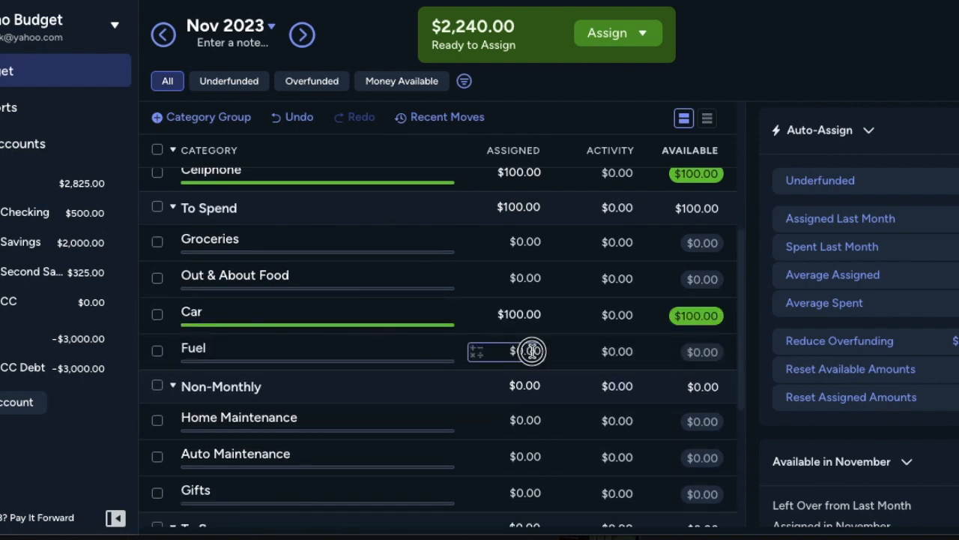
Step: Assign $200 to the new Fuel category for November 2023
{"action": "left_click", "coordinate": [536, 352]}
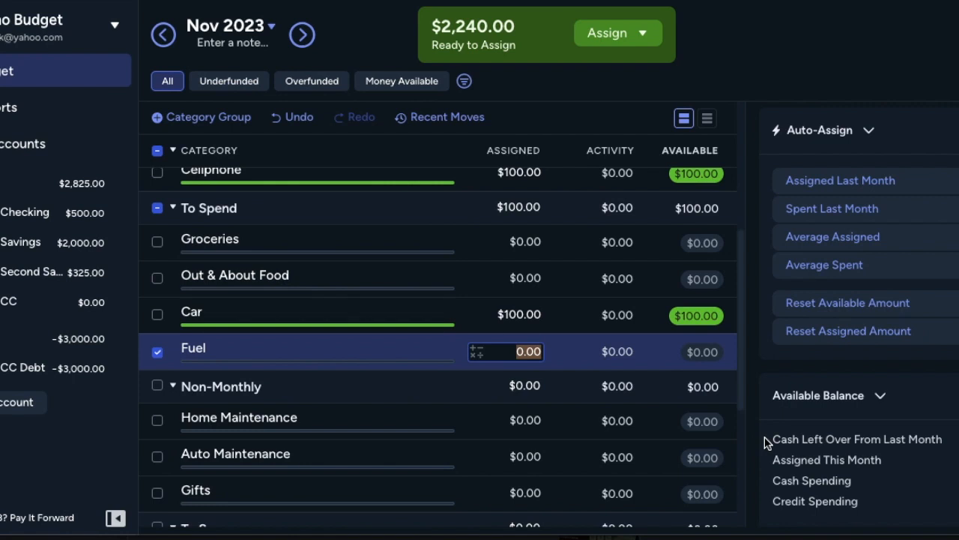
{"action": "type", "text": "200"}
{"action": "key", "text": "Return"}
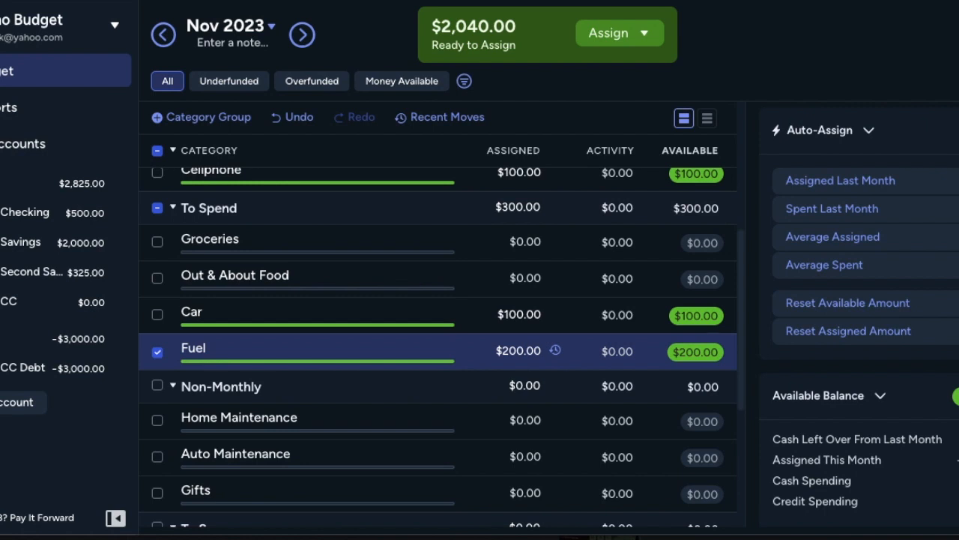
Step: Set the Fuel category's assigned amount for November 2023 to $250
{"action": "left_click", "coordinate": [519, 349]}
{"action": "type", "text": "250"}
{"action": "key", "text": "Return"}
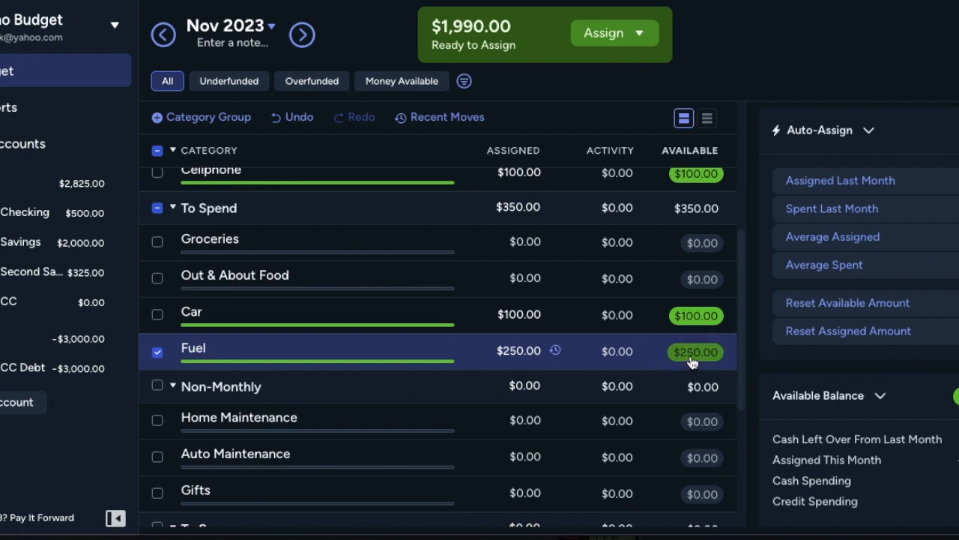
Step: Check how the category balances carry over into December 2023 and return to November 2023
{"action": "left_click", "coordinate": [302, 34]}
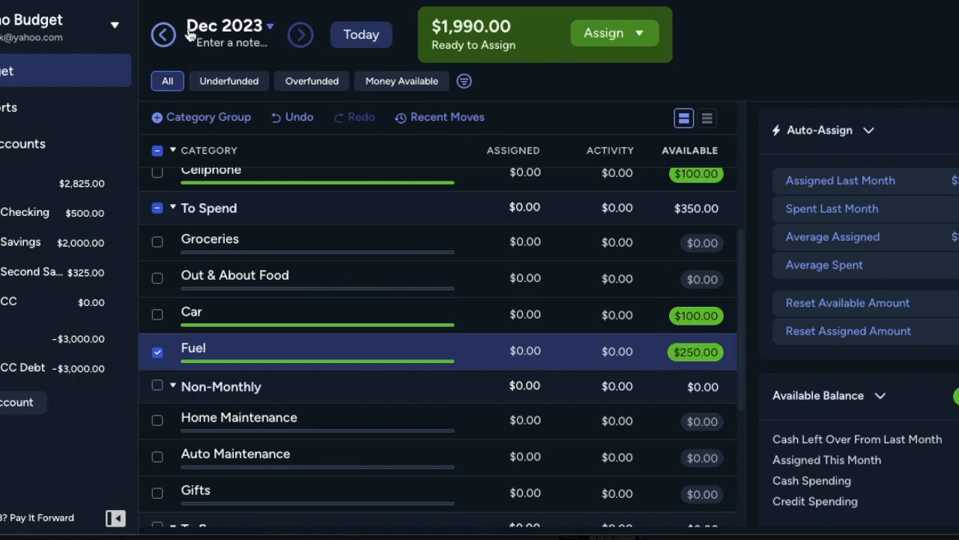
{"action": "left_click", "coordinate": [164, 35]}
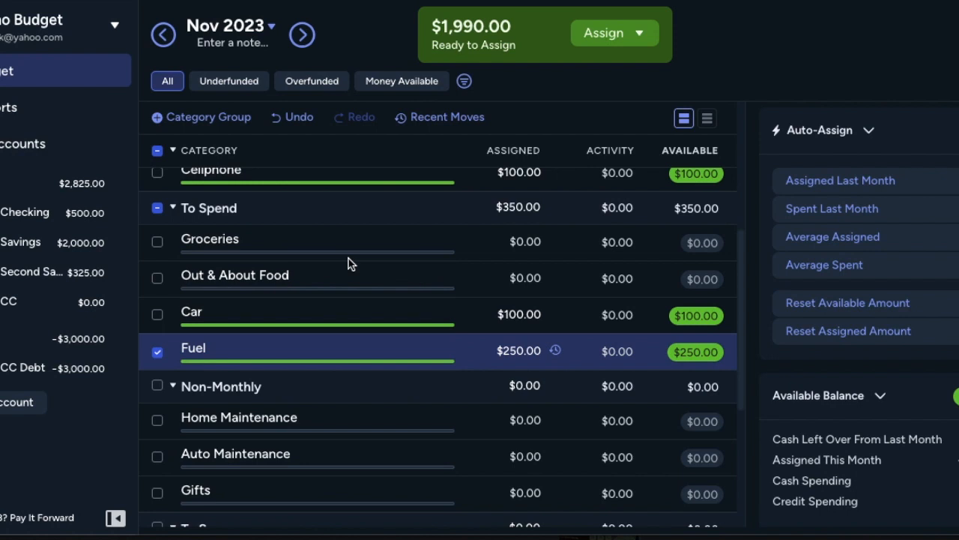
Step: Assign $75 to the Home Maintenance category in the Non-Monthly group
{"action": "scroll", "coordinate": [454, 398], "scroll_direction": "down", "scroll_amount": 2}
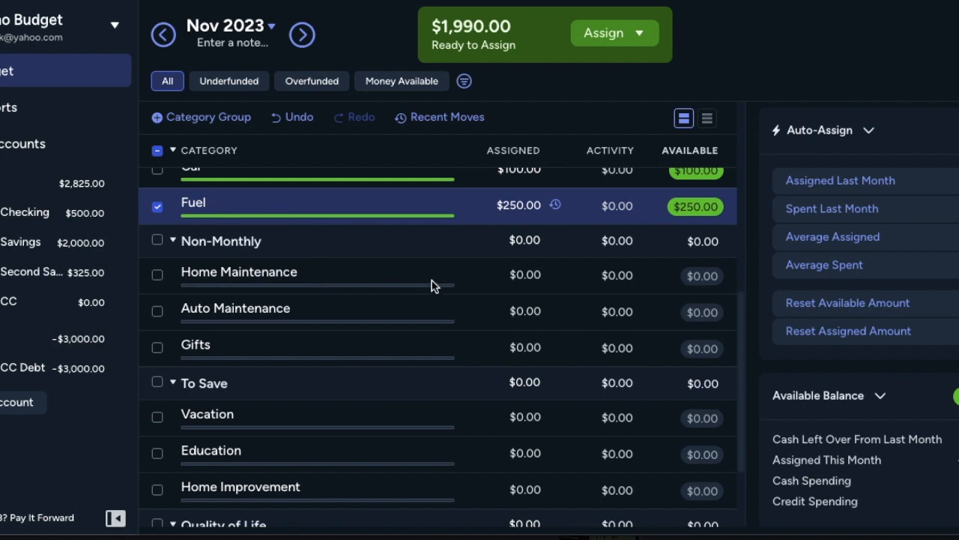
{"action": "left_click", "coordinate": [530, 277]}
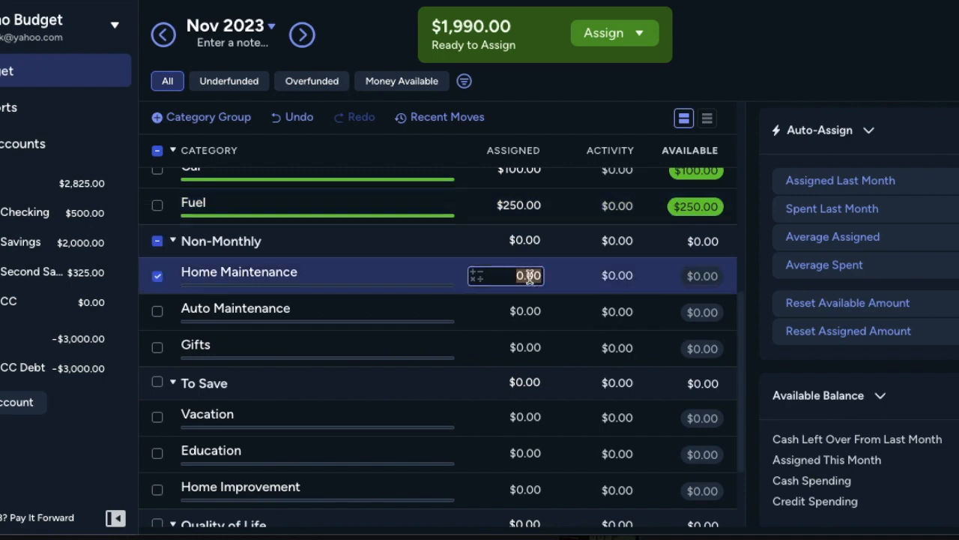
{"action": "type", "text": "75"}
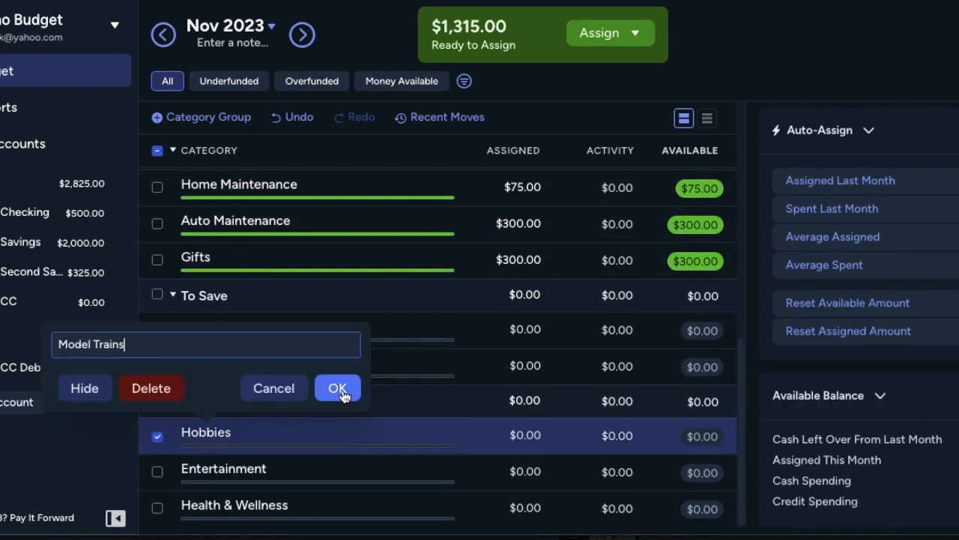
Step: Rename the Hobbies category in the Quality of Life group to Art Crap
{"action": "type", "text": "Art"}
{"action": "type", "text": "Crap"}
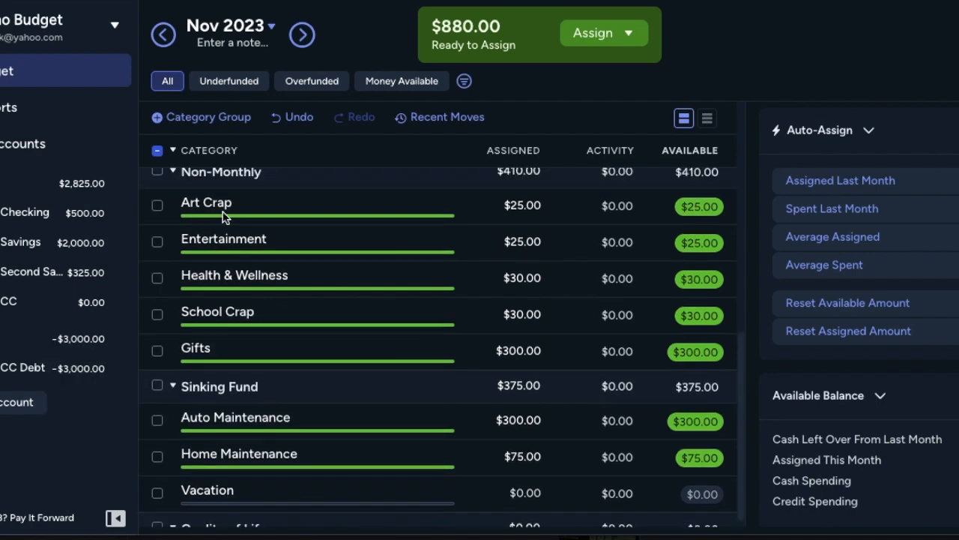
Step: Add a category named 6 Months Expenses to the Sinking Fund group
{"action": "scroll", "coordinate": [223, 217], "scroll_direction": "up", "scroll_amount": 4}
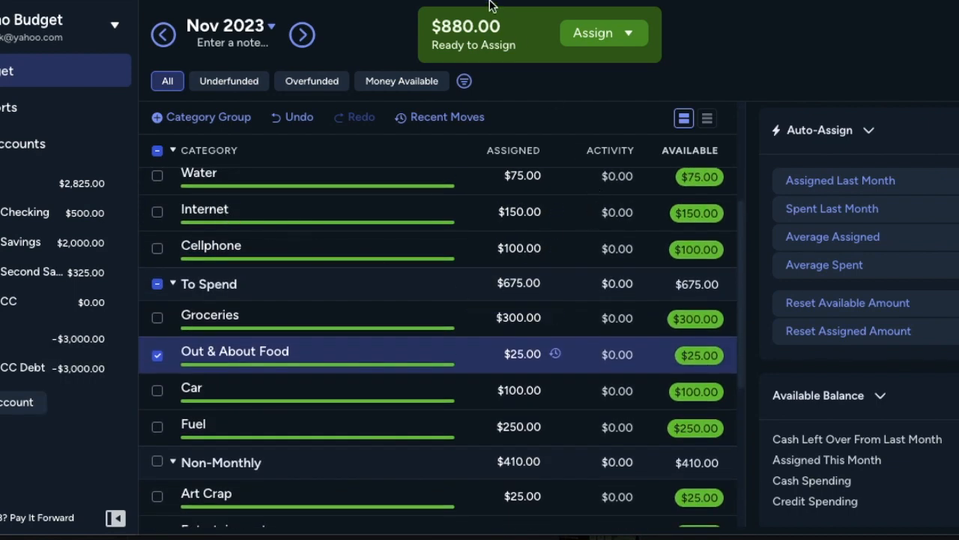
{"action": "scroll", "coordinate": [534, 268], "scroll_direction": "up", "scroll_amount": 3}
{"action": "scroll", "coordinate": [536, 269], "scroll_direction": "up", "scroll_amount": 1}
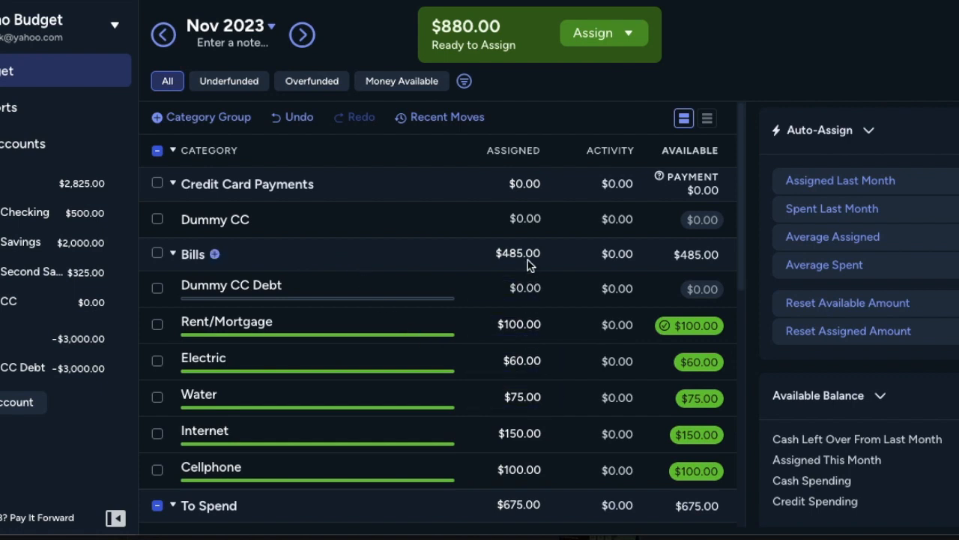
{"action": "scroll", "coordinate": [358, 385], "scroll_direction": "down", "scroll_amount": 5}
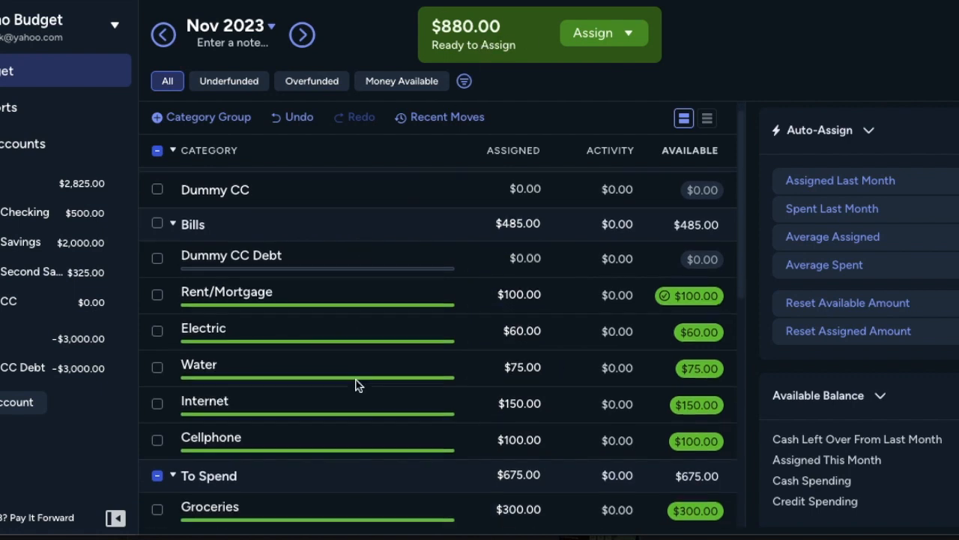
{"action": "scroll", "coordinate": [354, 359], "scroll_direction": "down", "scroll_amount": 3}
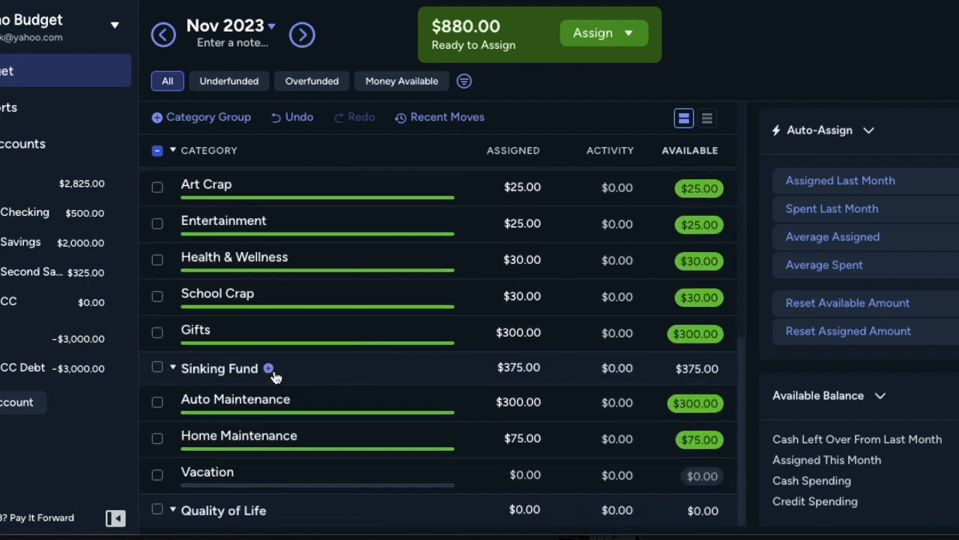
{"action": "left_click", "coordinate": [272, 368]}
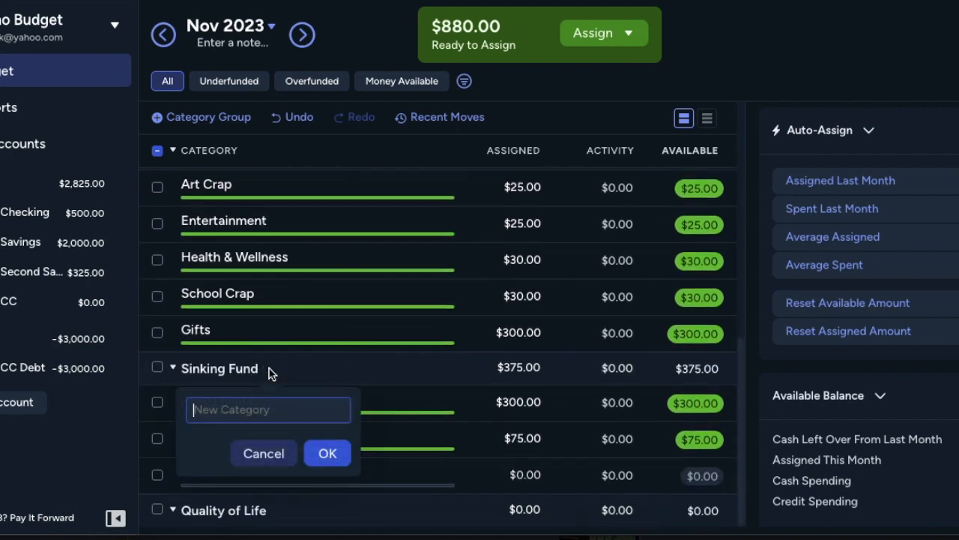
{"action": "type", "text": "G"}
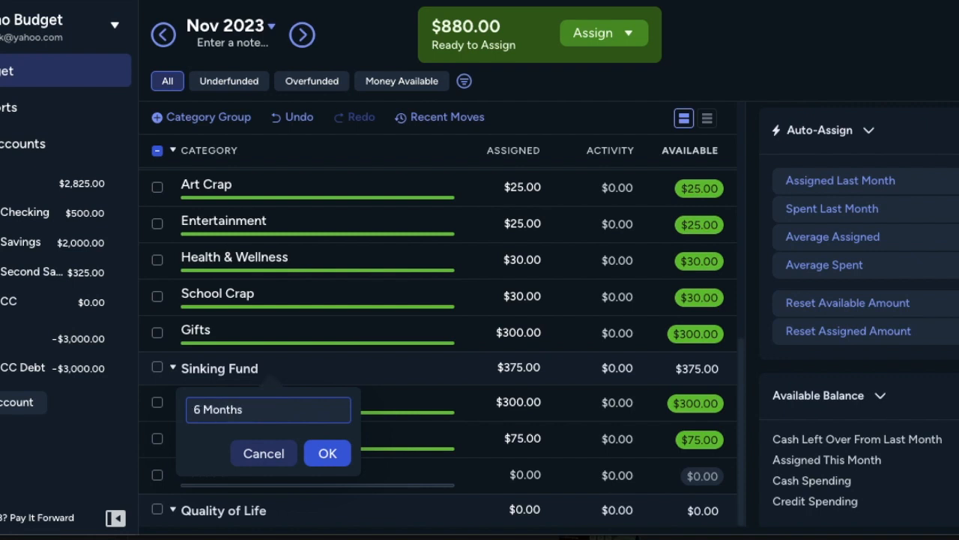
{"action": "type", "text": " Months Exper"}
{"action": "type", "text": "ses"}
{"action": "key", "text": "Return"}
{"action": "left_click", "coordinate": [273, 401]}
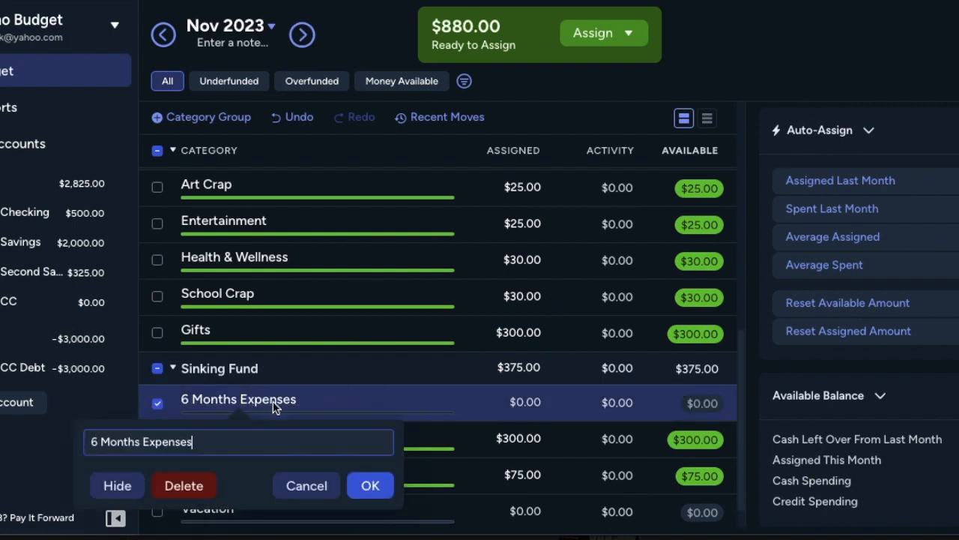
{"action": "type", "text": "($500"}
{"action": "key", "text": "BackSpace"}
{"action": "key", "text": "BackSpace"}
{"action": "left_click", "coordinate": [370, 486]}
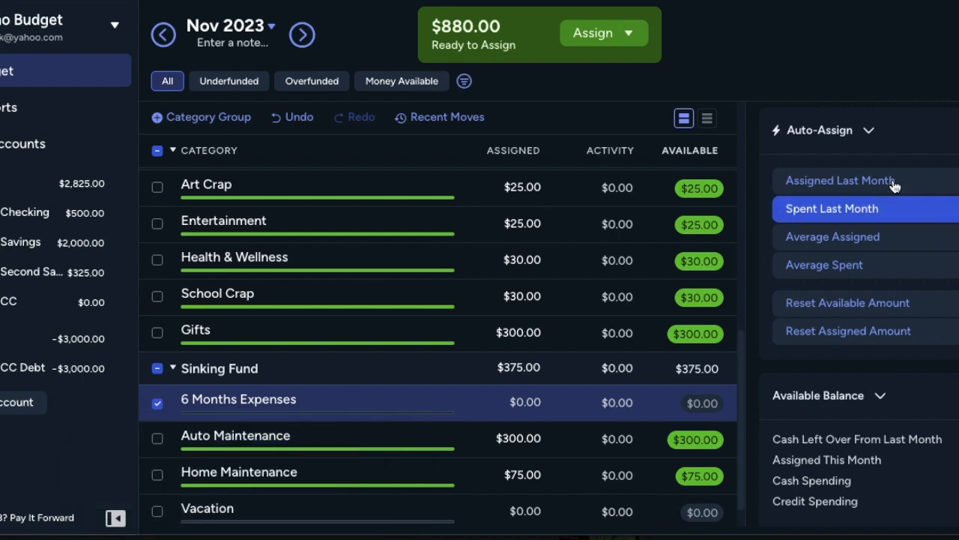
Step: Look through the 6 Months Expenses category's auto-assign options, available balance details and notes
{"action": "scroll", "coordinate": [880, 280], "scroll_direction": "down", "scroll_amount": 1}
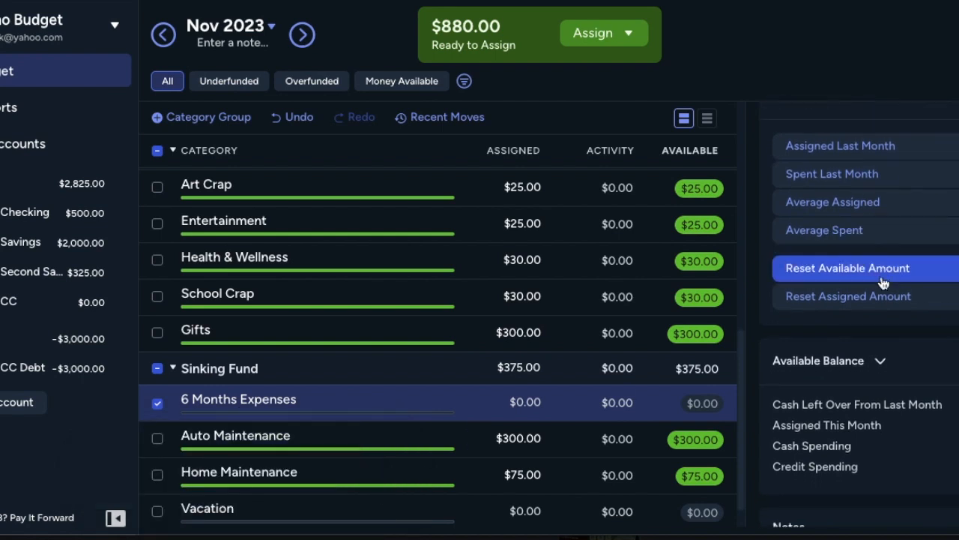
{"action": "scroll", "coordinate": [869, 365], "scroll_direction": "down", "scroll_amount": 4}
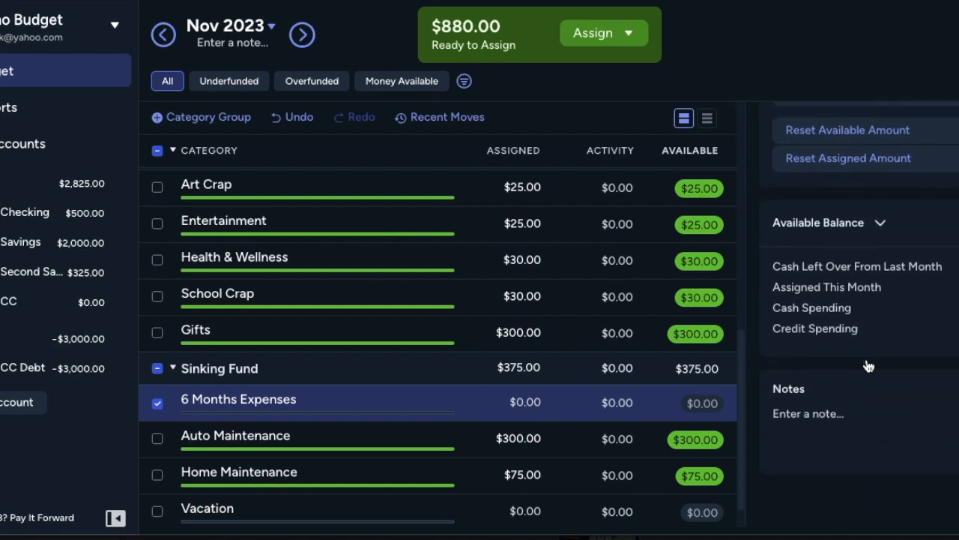
{"action": "scroll", "coordinate": [851, 239], "scroll_direction": "up", "scroll_amount": 5}
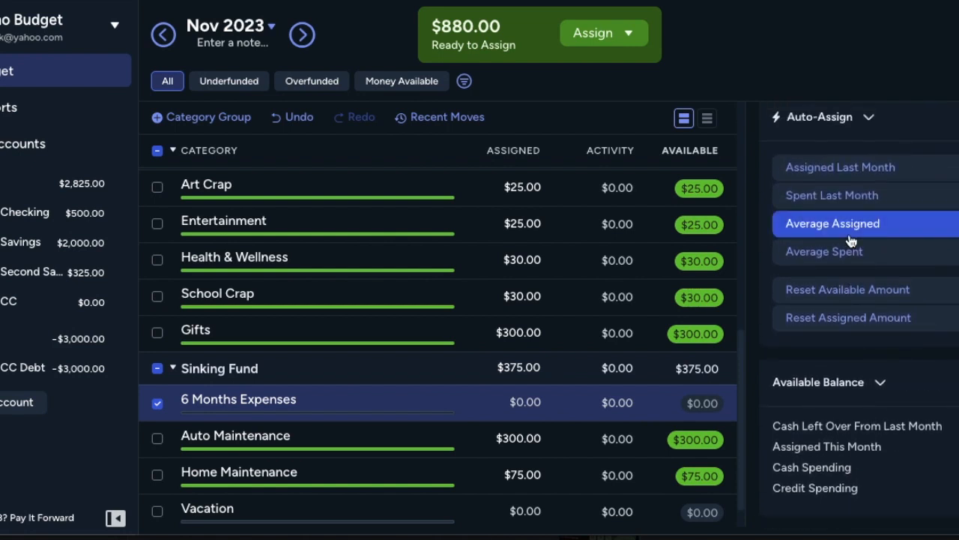
{"action": "left_click", "coordinate": [322, 418]}
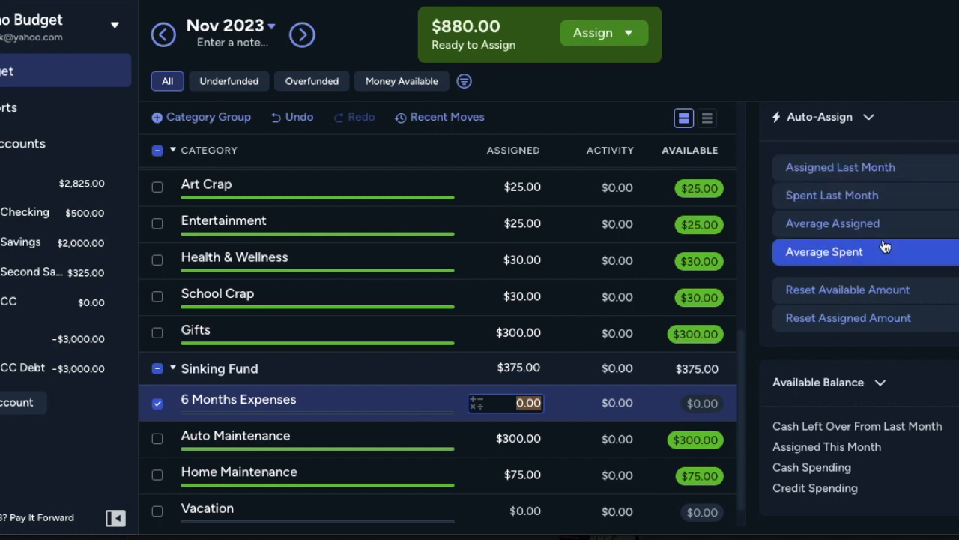
{"action": "left_click", "coordinate": [878, 384]}
{"action": "left_click", "coordinate": [878, 383]}
{"action": "scroll", "coordinate": [876, 387], "scroll_direction": "down", "scroll_amount": 3}
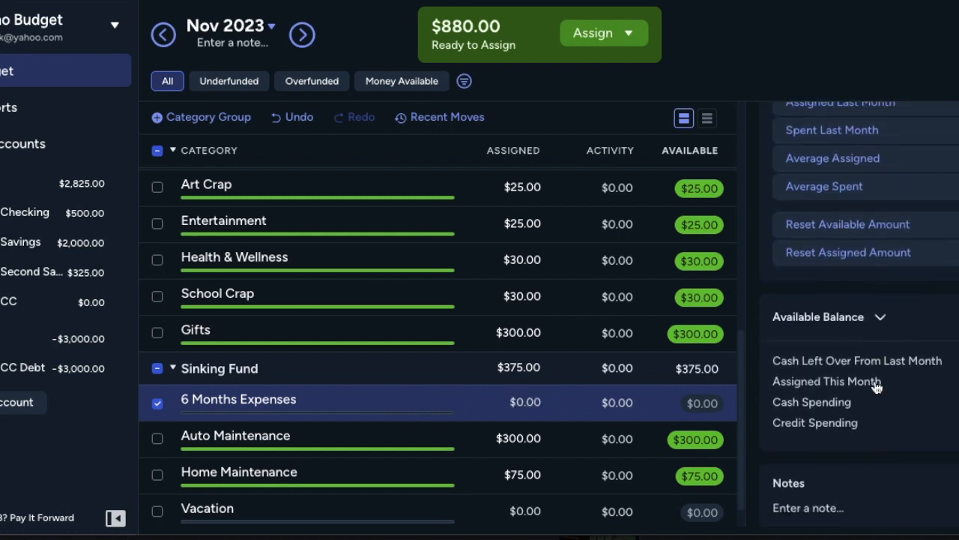
{"action": "scroll", "coordinate": [875, 386], "scroll_direction": "up", "scroll_amount": 4}
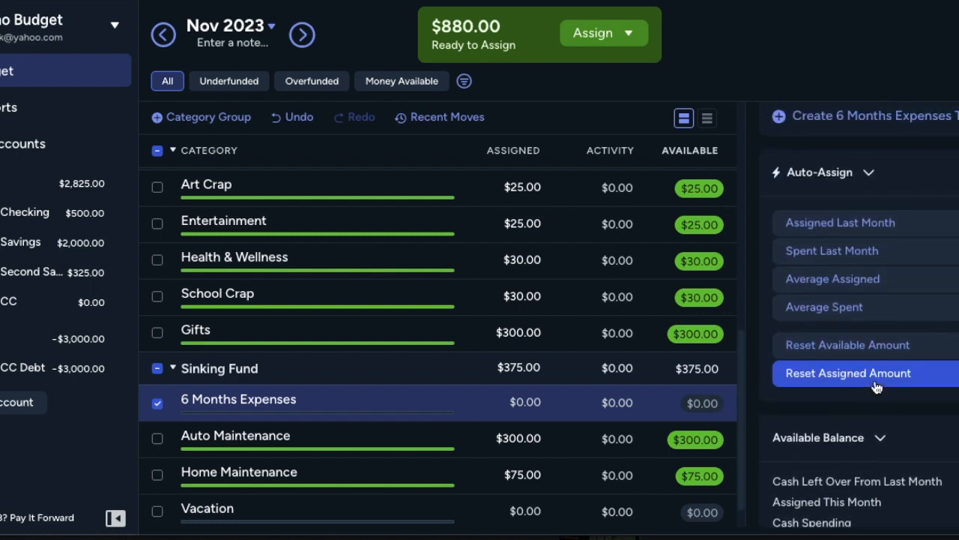
Step: Create a Savings Balance target of $500 without a due date for the 6 Months Expenses category
{"action": "left_click", "coordinate": [911, 124]}
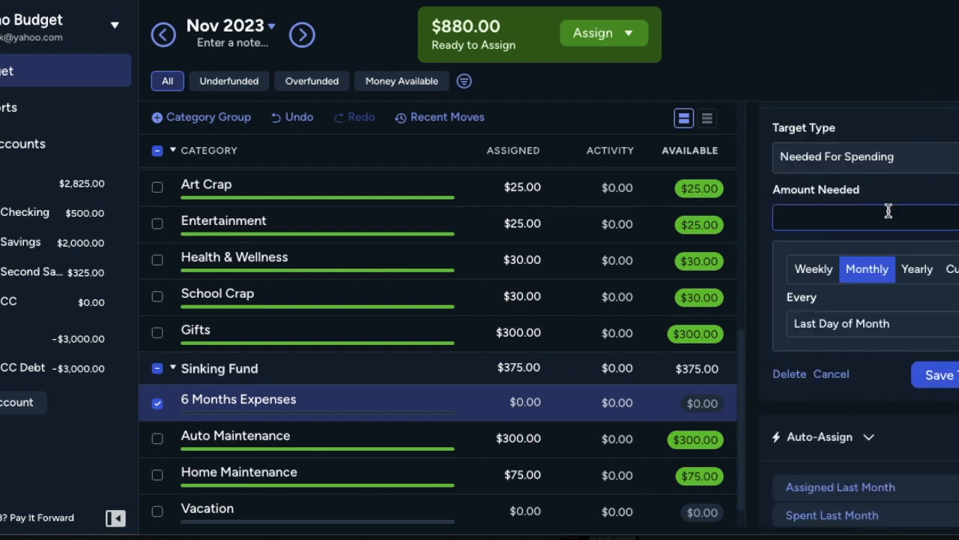
{"action": "left_click", "coordinate": [871, 162]}
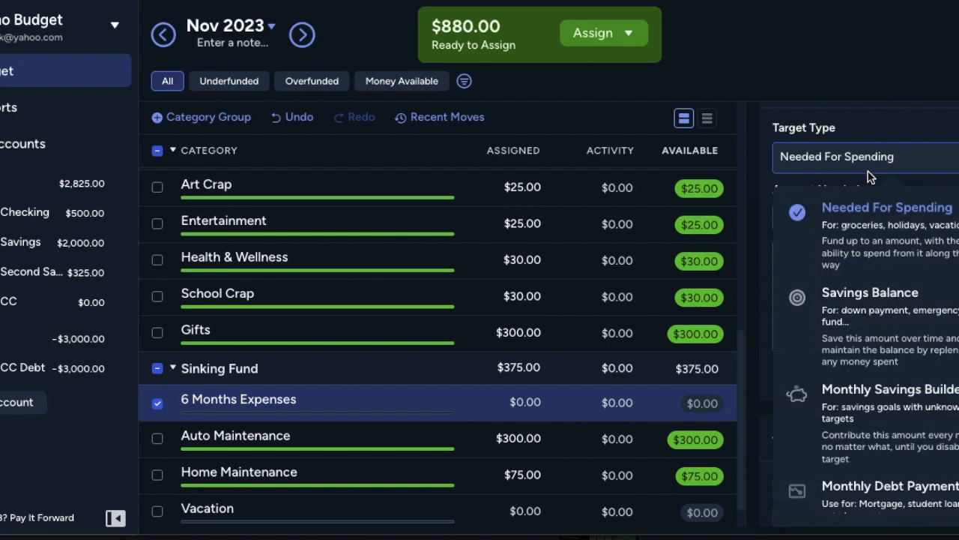
{"action": "left_click", "coordinate": [883, 311]}
{"action": "left_click", "coordinate": [836, 216]}
{"action": "type", "text": "500"}
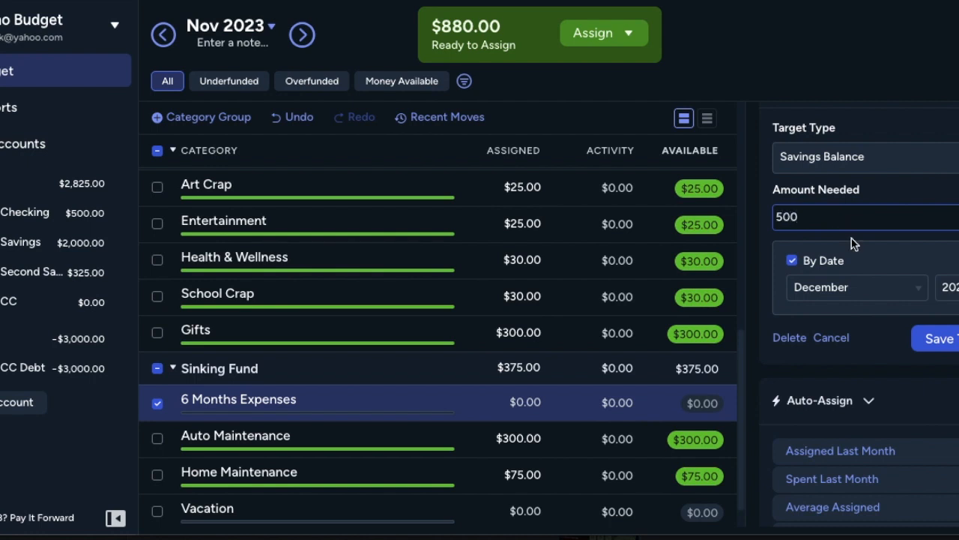
{"action": "left_click", "coordinate": [792, 263]}
{"action": "left_click", "coordinate": [792, 264]}
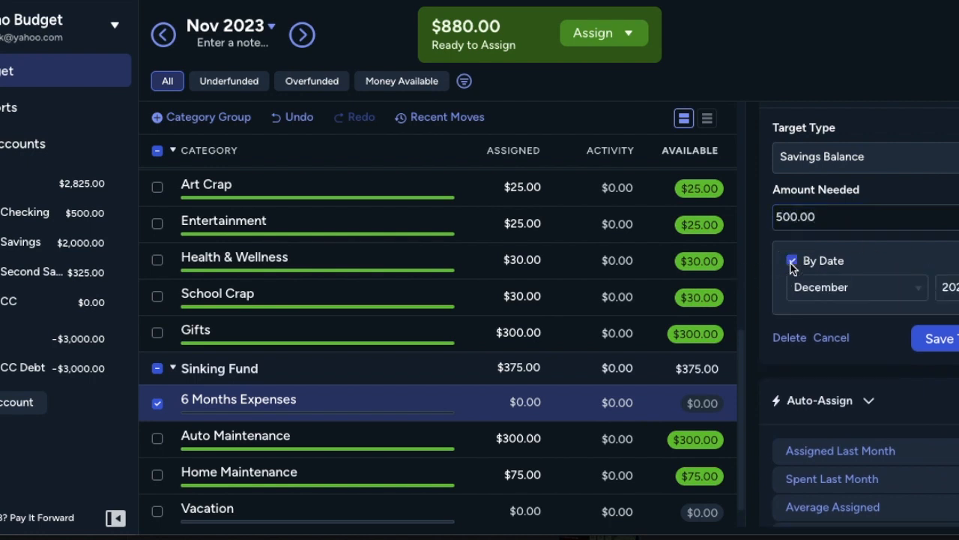
{"action": "left_click", "coordinate": [792, 262]}
{"action": "left_click", "coordinate": [936, 338]}
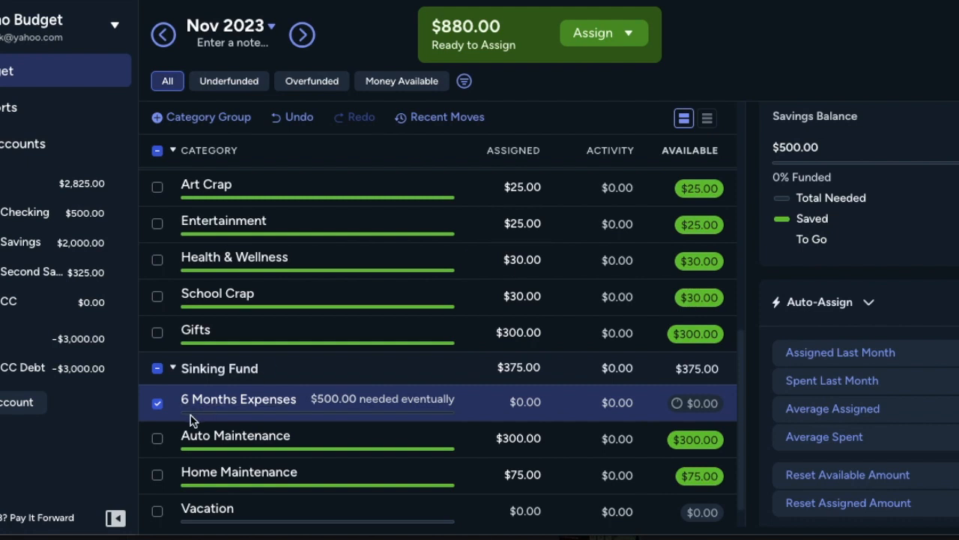
Step: Assign $100 to the 6 Months Expenses category for November 2023
{"action": "left_click", "coordinate": [499, 402]}
{"action": "type", "text": "100"}
{"action": "key", "text": "Return"}
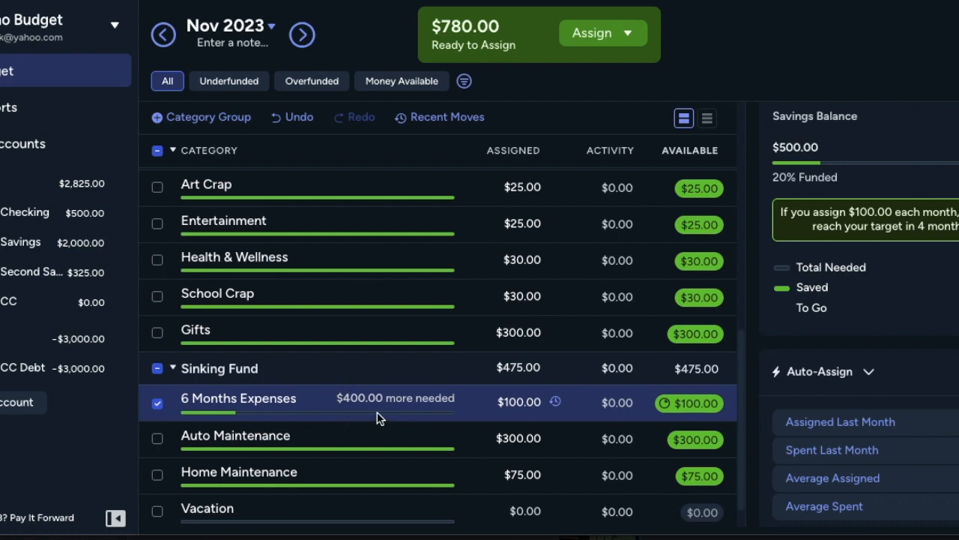
{"action": "left_click", "coordinate": [511, 402]}
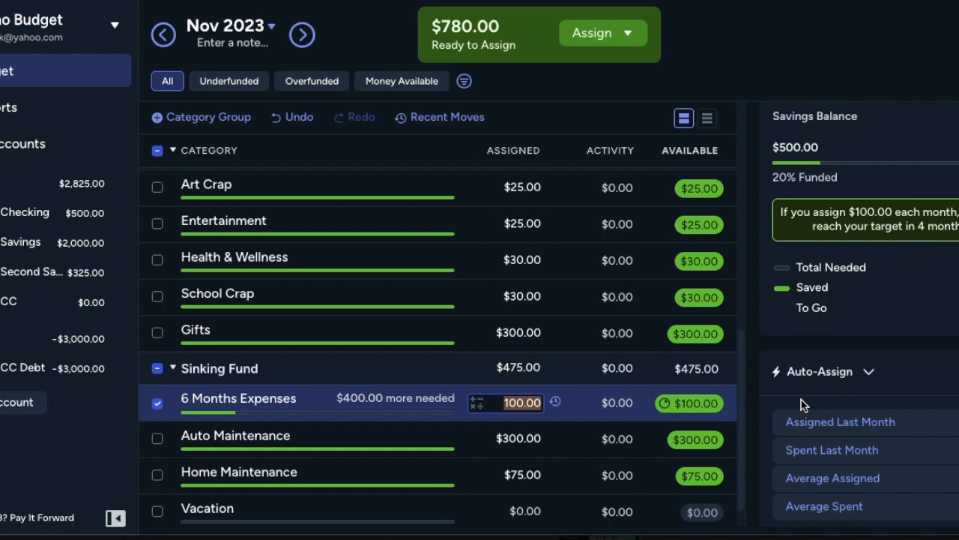
Step: Add a category named Buffer to the Non-Monthly group
{"action": "scroll", "coordinate": [328, 403], "scroll_direction": "down", "scroll_amount": 1}
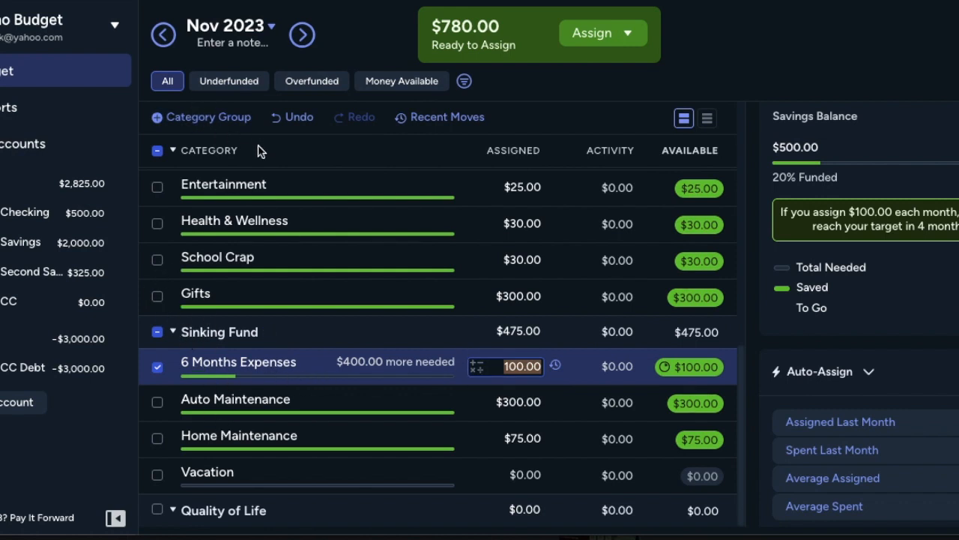
{"action": "scroll", "coordinate": [240, 223], "scroll_direction": "up", "scroll_amount": 3}
{"action": "left_click", "coordinate": [273, 309]}
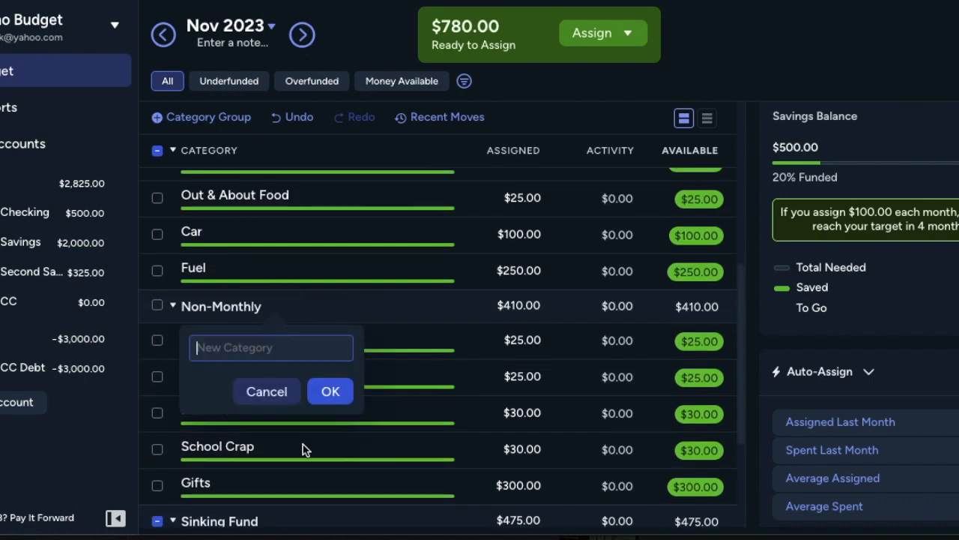
{"action": "type", "text": "Buffer"}
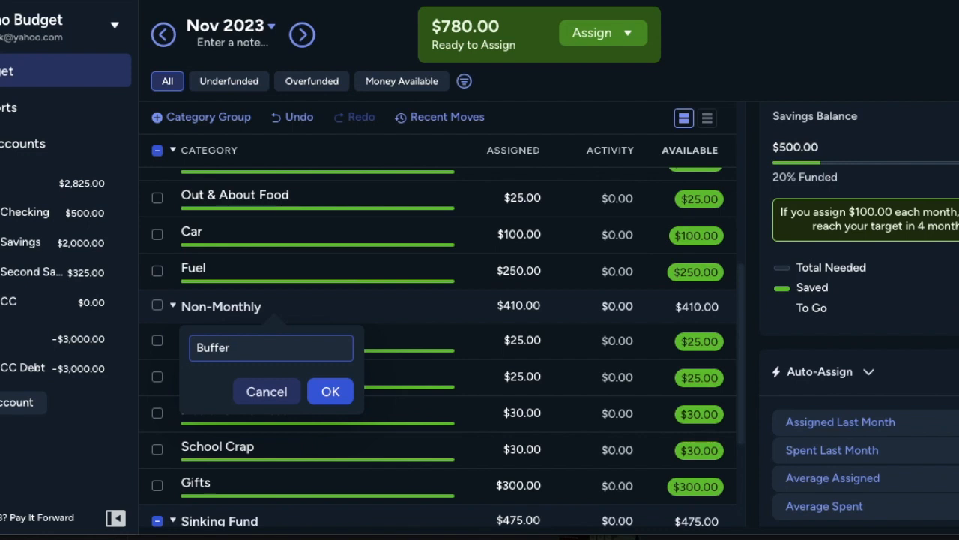
{"action": "key", "text": "Return"}
Step: Move the Buffer category to the end of the Non-Monthly group, below Gifts
{"action": "scroll", "coordinate": [413, 495], "scroll_direction": "down", "scroll_amount": 1}
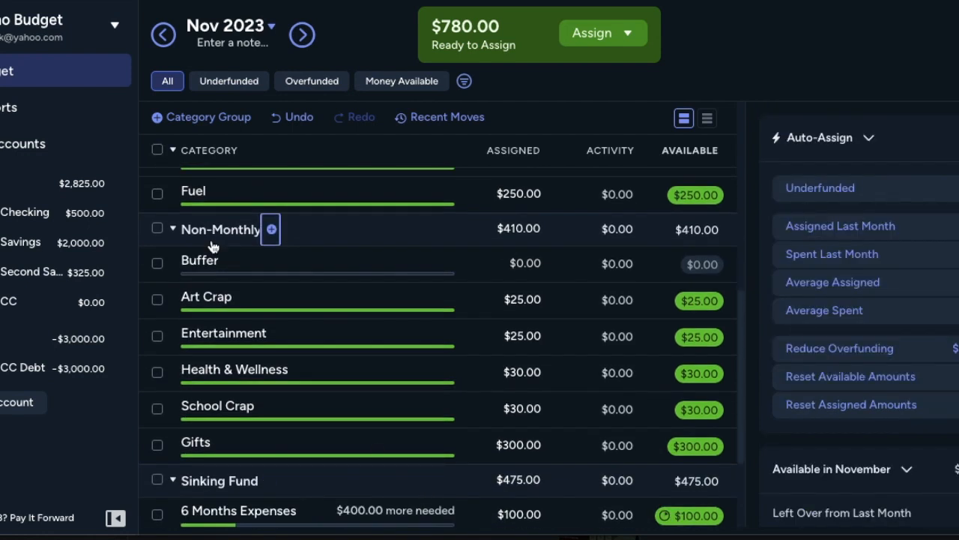
{"action": "left_click_drag", "start_coordinate": [214, 263], "coordinate": [215, 417]}
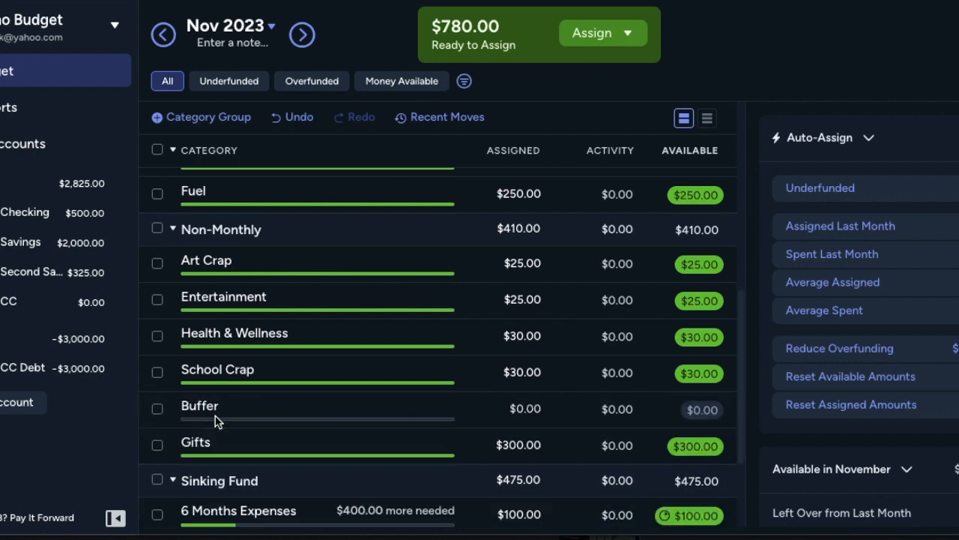
{"action": "left_click", "coordinate": [420, 442]}
{"action": "left_click_drag", "start_coordinate": [419, 442], "coordinate": [415, 400]}
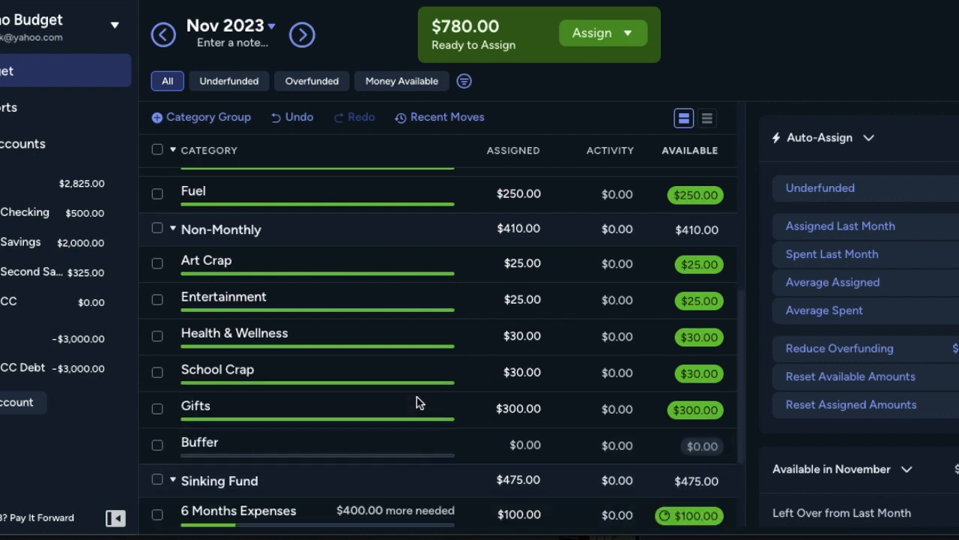
Step: Assign $780 to the Buffer category for November 2023
{"action": "left_click", "coordinate": [517, 443]}
{"action": "type", "text": "780"}
{"action": "key", "text": "Return"}
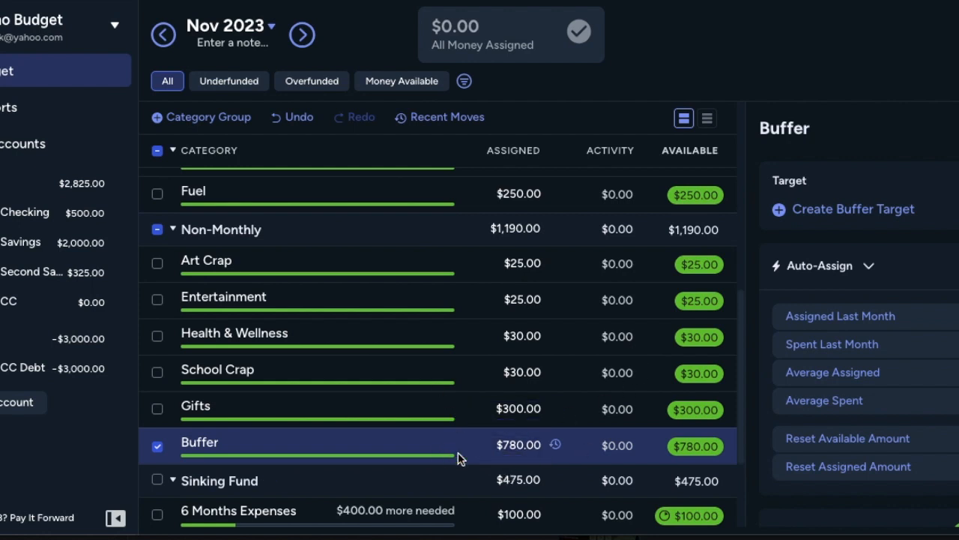
Step: Raise the Art Crap category's assigned amount to $35 for November 2023
{"action": "left_click", "coordinate": [527, 262]}
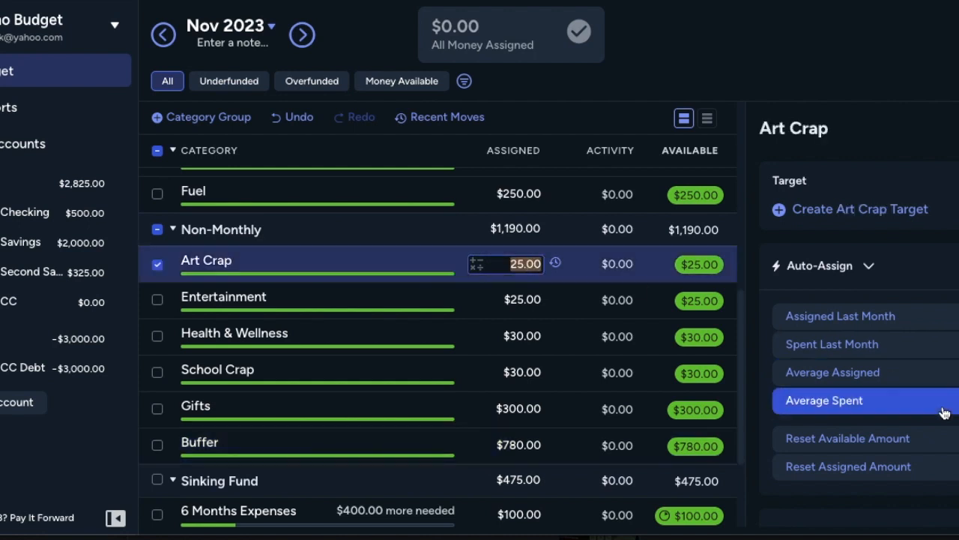
{"action": "type", "text": "35"}
{"action": "key", "text": "Return"}
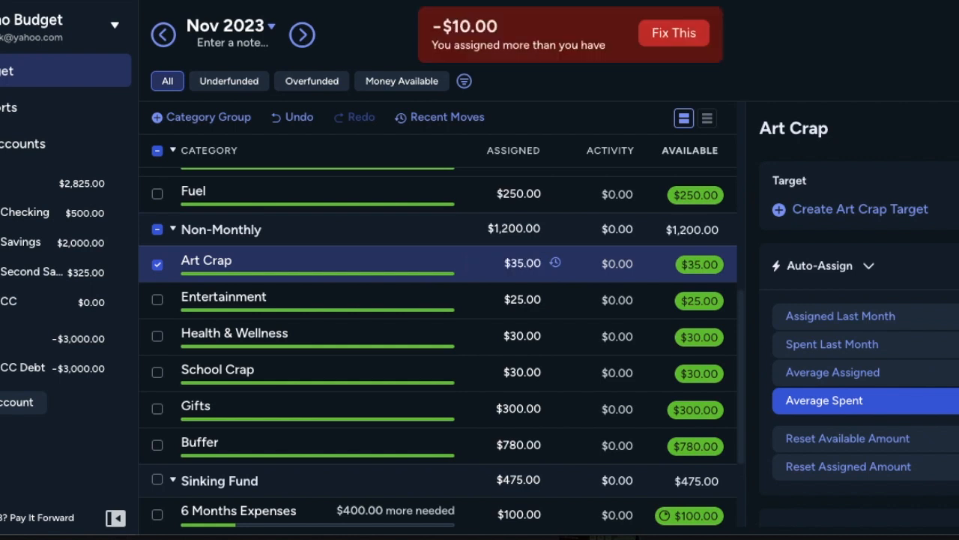
Step: Set the Art Crap category's assigned amount back to $25
{"action": "left_click", "coordinate": [524, 264]}
{"action": "left_click", "coordinate": [525, 264]}
{"action": "key", "text": "BackSpace"}
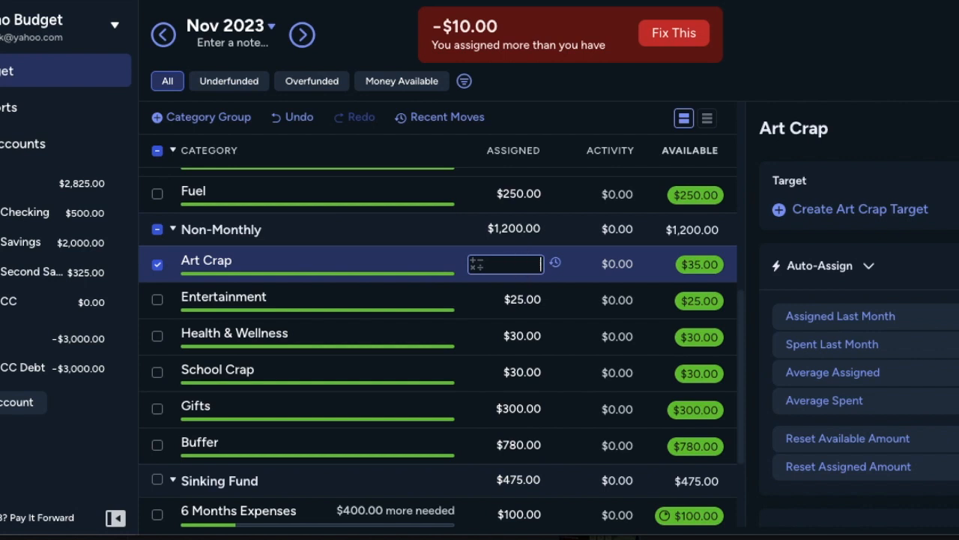
{"action": "type", "text": "25"}
{"action": "key", "text": "Return"}
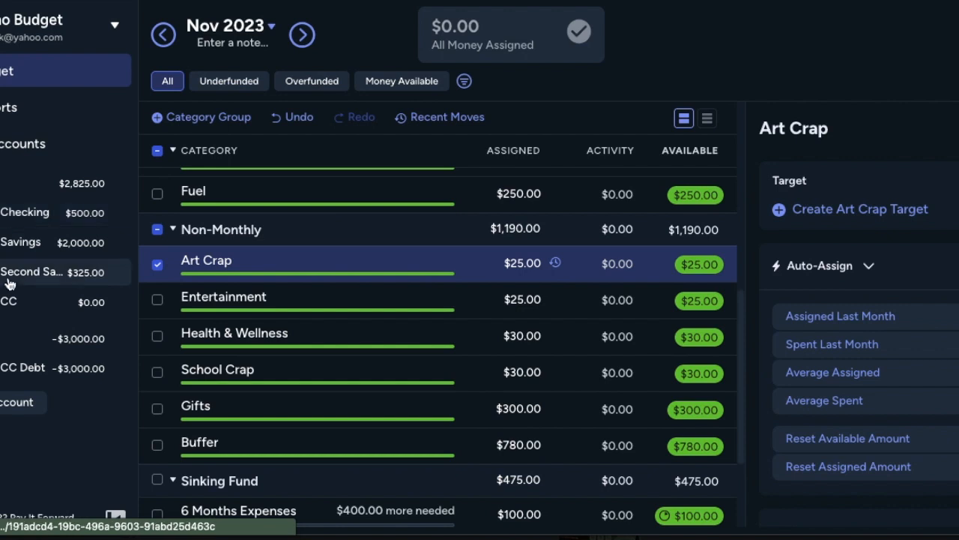
Step: Start a new transaction in the Dummy CC account dated 2023/11/12, creating Fancy Art Store as the payee
{"action": "left_click", "coordinate": [9, 314]}
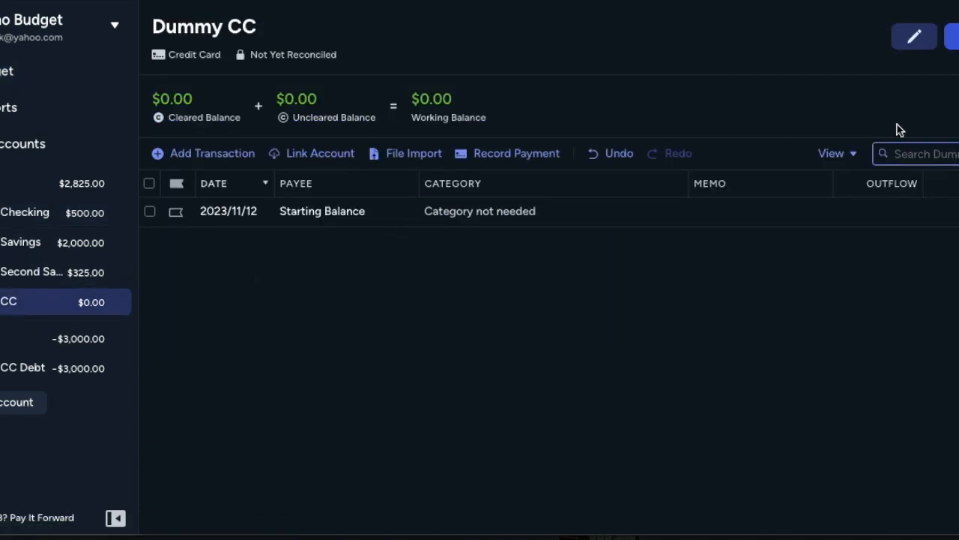
{"action": "left_click", "coordinate": [205, 160]}
{"action": "key", "text": "Tab"}
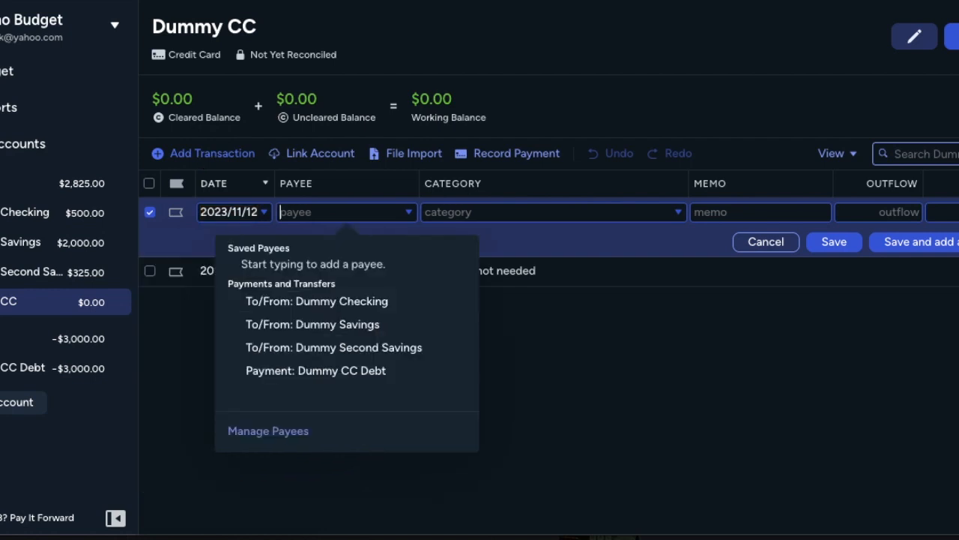
{"action": "type", "text": "Fanc"}
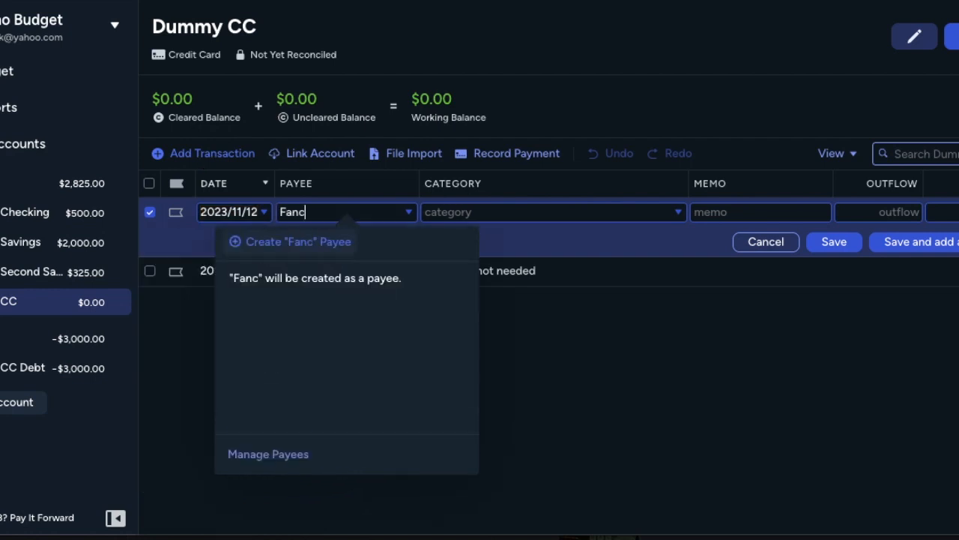
{"action": "type", "text": "y Art Store"}
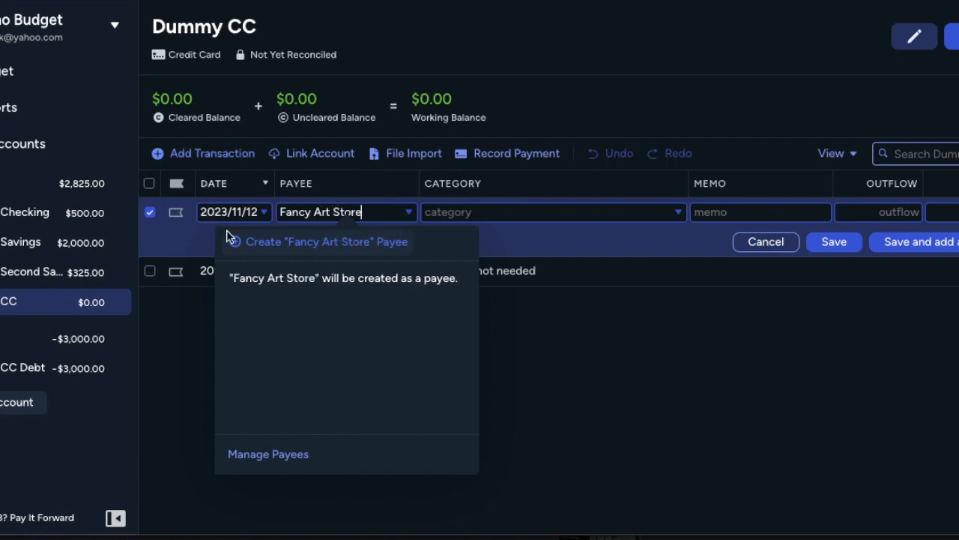
{"action": "left_click", "coordinate": [285, 241]}
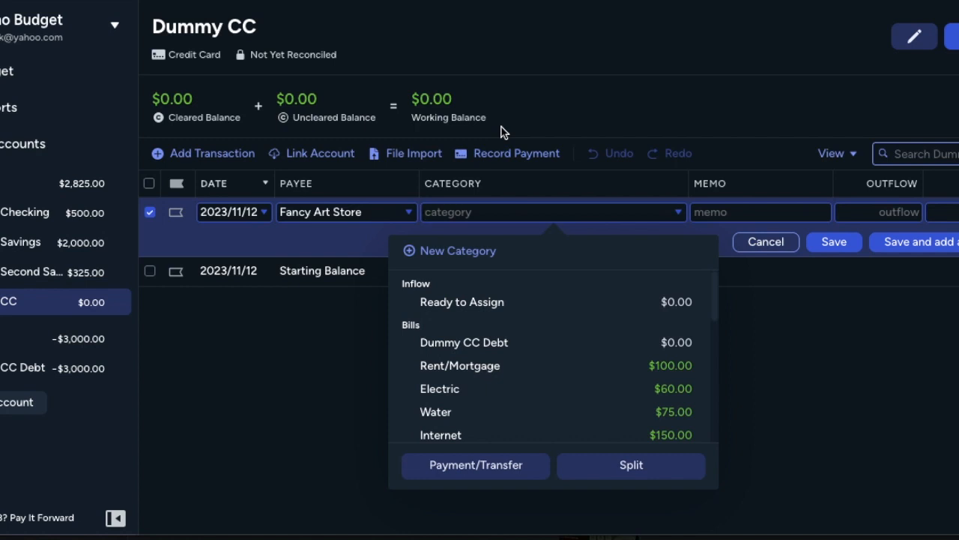
Step: Categorize the Fancy Art Store transaction as Art Crap, add the memo Fancy watercolors and a $35 outflow, and save it
{"action": "type", "text": "art"}
{"action": "left_click", "coordinate": [443, 304]}
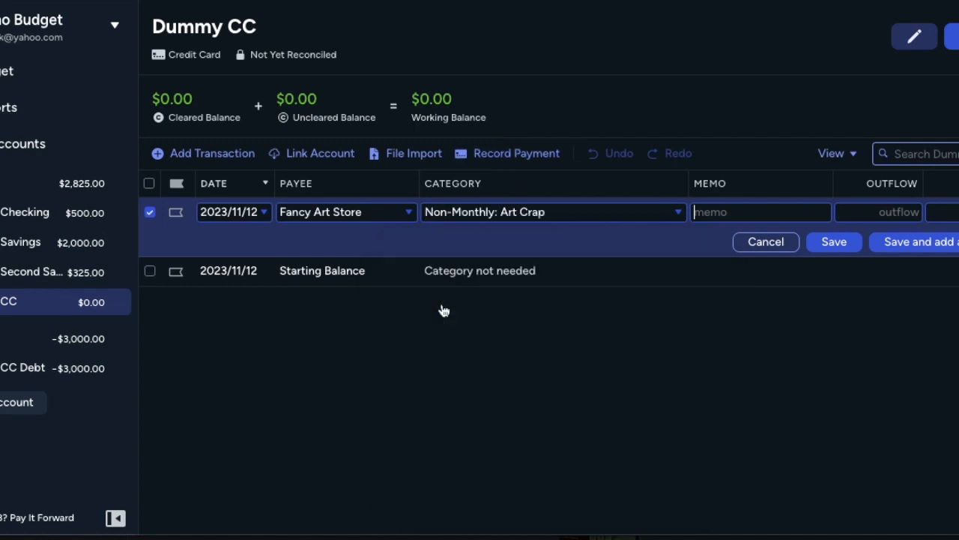
{"action": "type", "text": "Facny"}
{"action": "type", "text": " watercolors"}
{"action": "key", "text": "Tab"}
{"action": "type", "text": "3"}
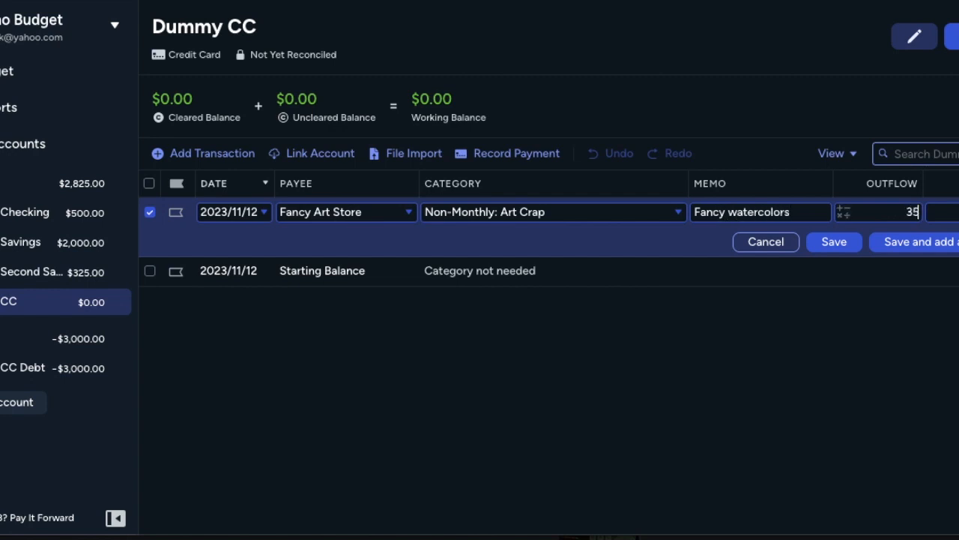
{"action": "left_click", "coordinate": [835, 240]}
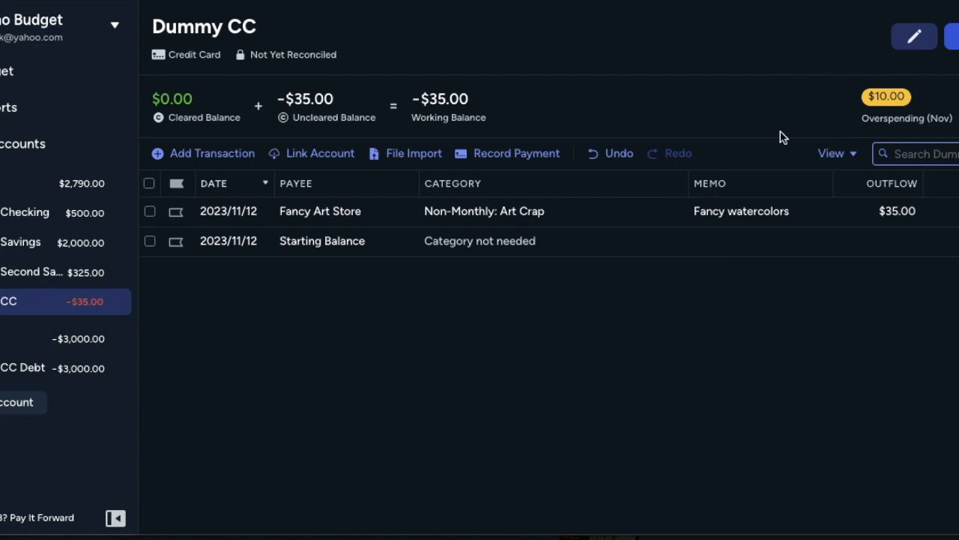
Step: Filter the budget to overspent categories, cover the Art Crap overspending with money from Buffer, and return to all categories
{"action": "left_click", "coordinate": [12, 74]}
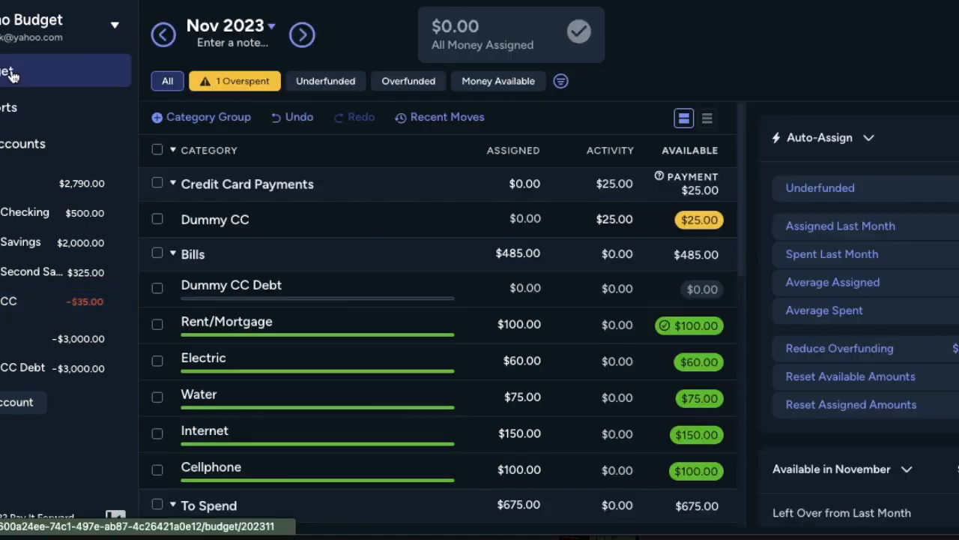
{"action": "left_click", "coordinate": [253, 84]}
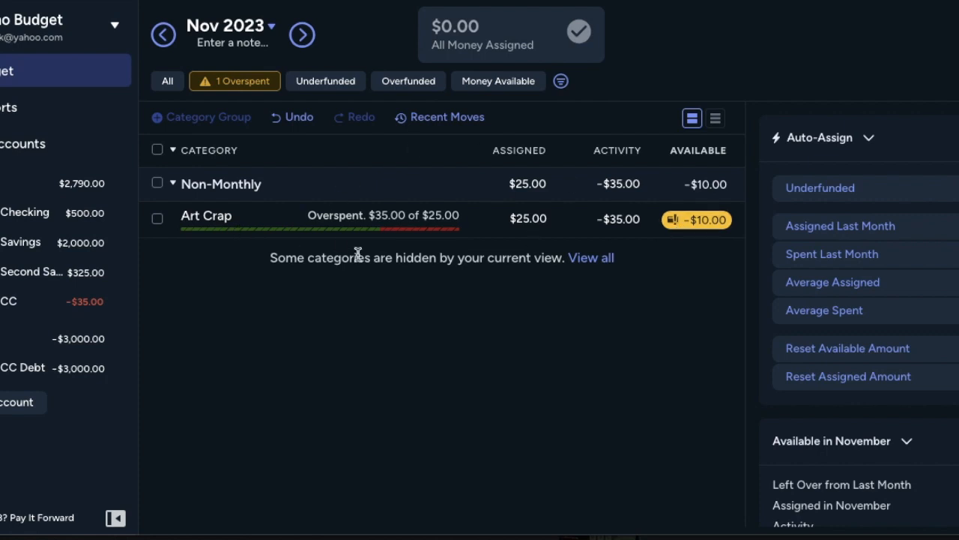
{"action": "left_click", "coordinate": [707, 227]}
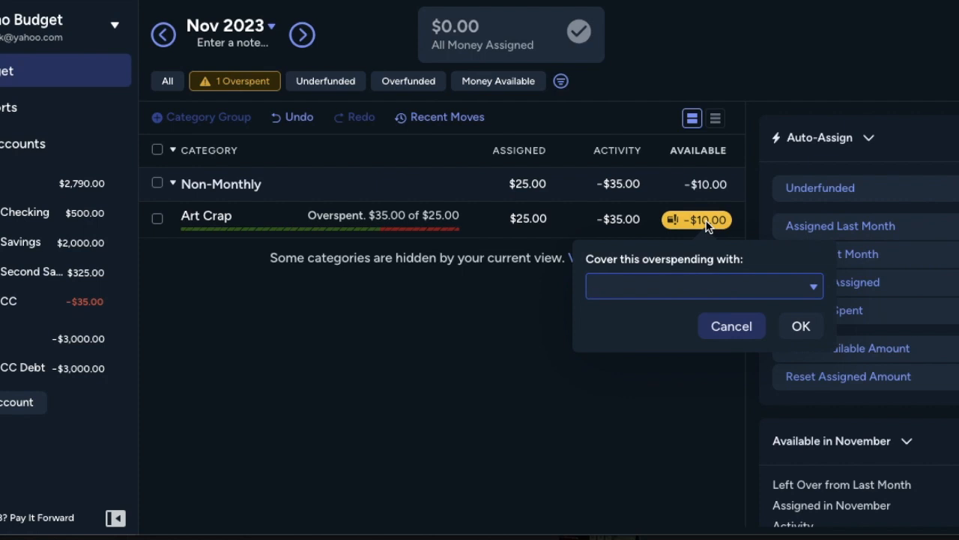
{"action": "type", "text": "buf"}
{"action": "left_click", "coordinate": [664, 88]}
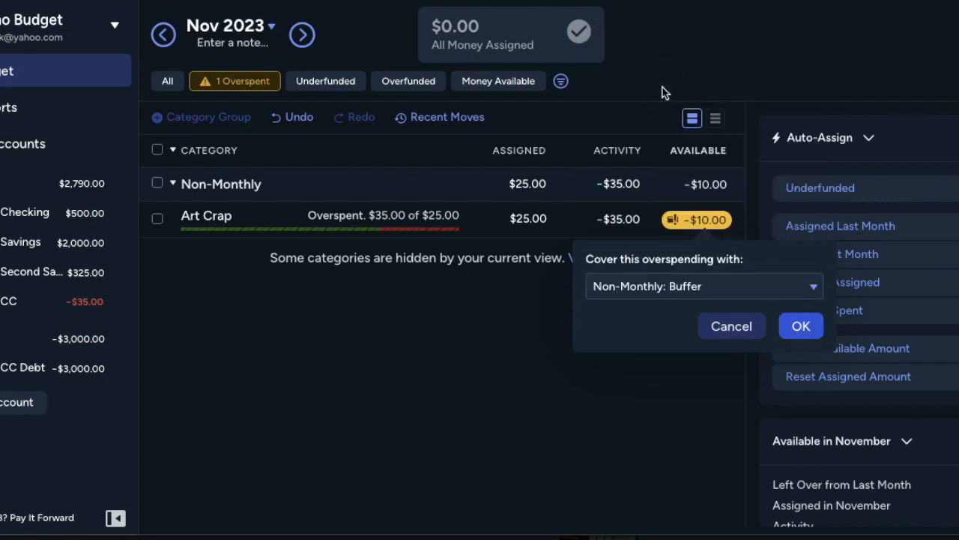
{"action": "left_click", "coordinate": [799, 327]}
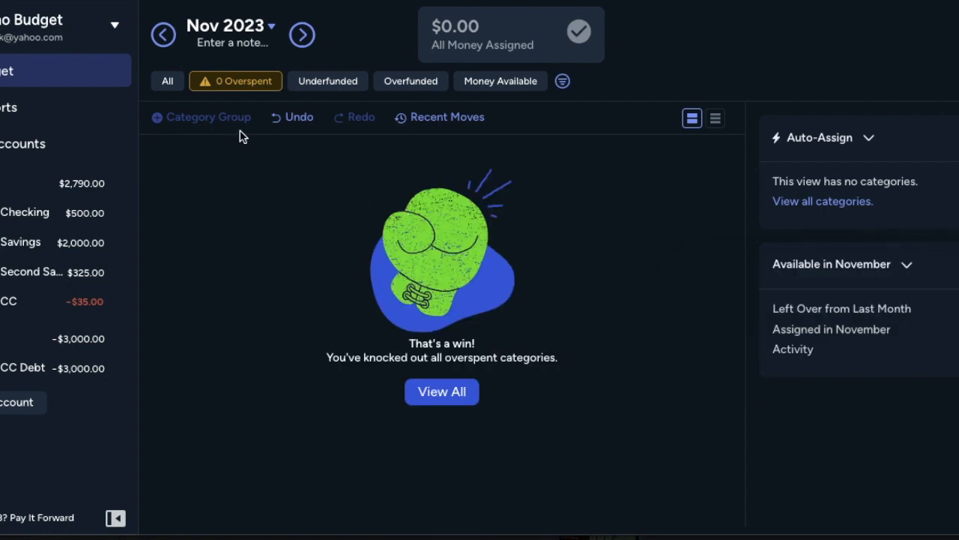
{"action": "left_click", "coordinate": [168, 81]}
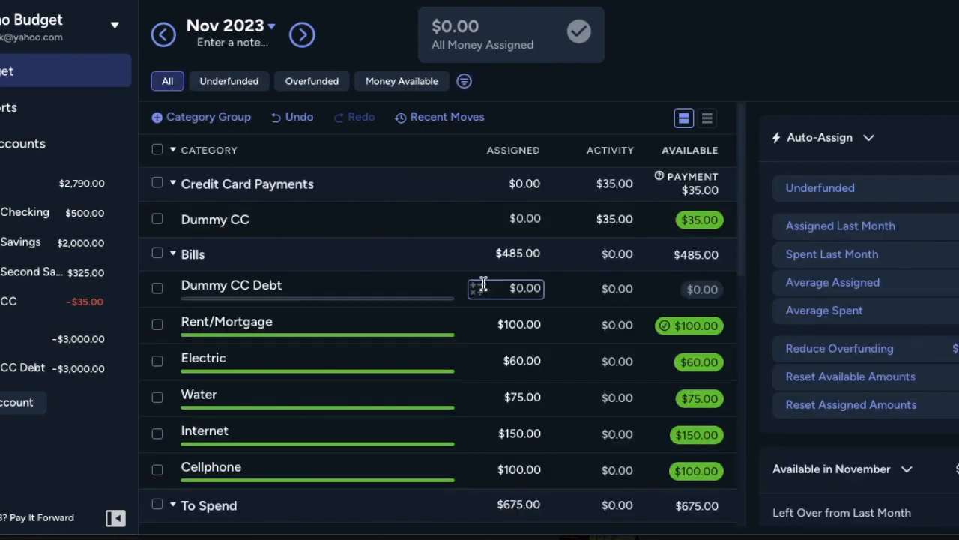
Step: Clear the amount assigned to the Entertainment category in the Non-Monthly group so it is $0
{"action": "scroll", "coordinate": [483, 284], "scroll_direction": "down", "scroll_amount": 3}
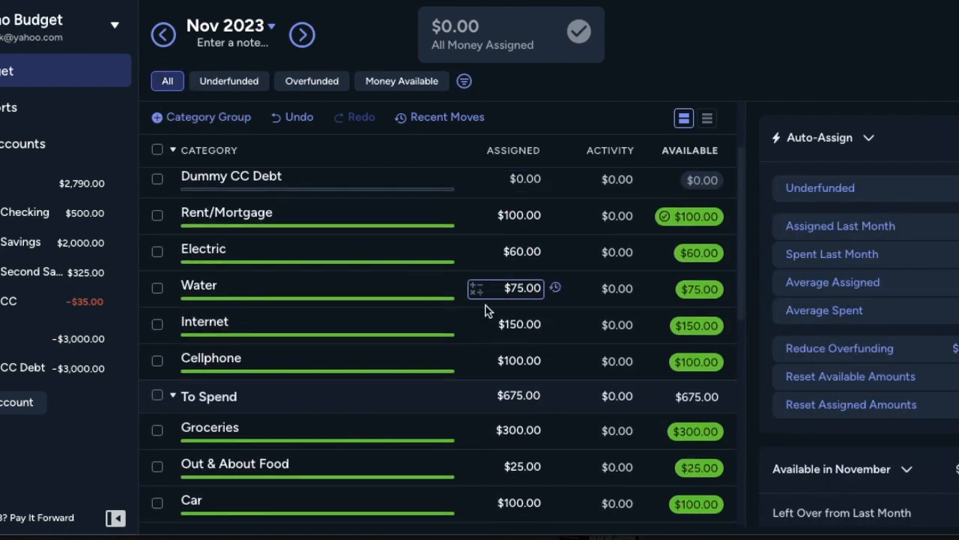
{"action": "scroll", "coordinate": [495, 397], "scroll_direction": "down", "scroll_amount": 4}
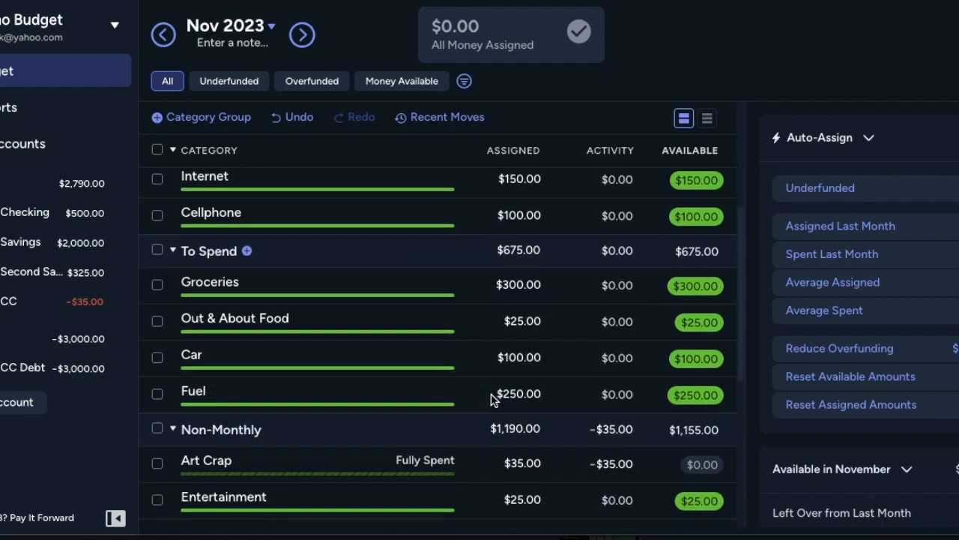
{"action": "scroll", "coordinate": [492, 395], "scroll_direction": "down", "scroll_amount": 3}
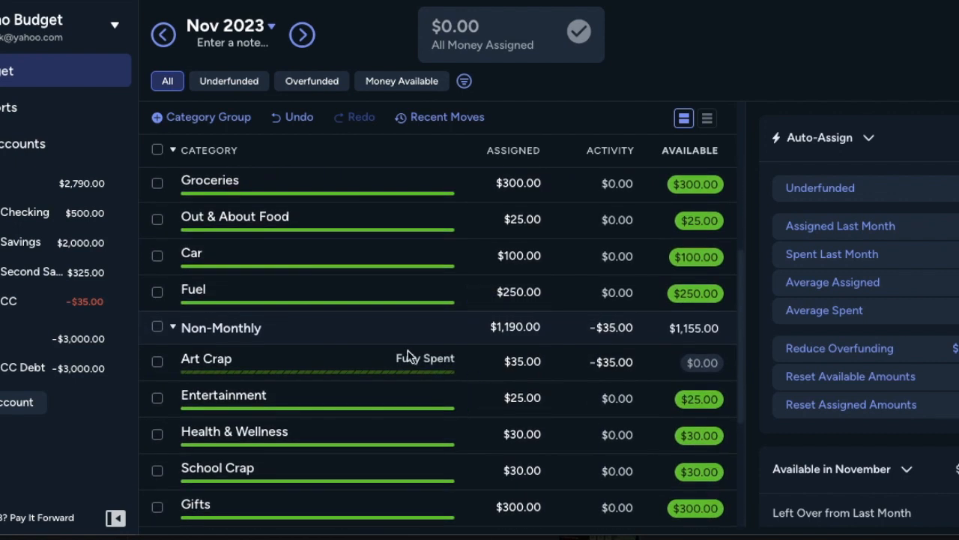
{"action": "scroll", "coordinate": [332, 373], "scroll_direction": "down", "scroll_amount": 4}
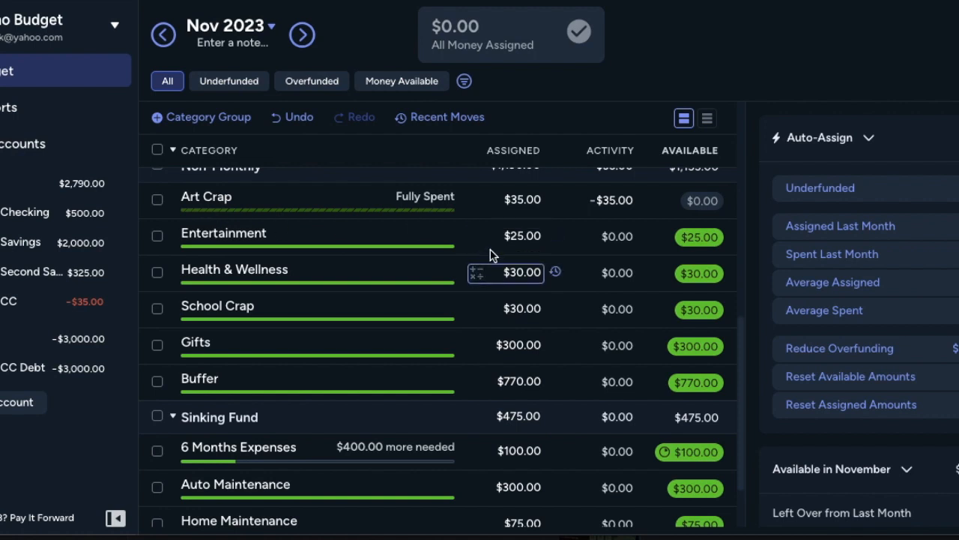
{"action": "left_click", "coordinate": [518, 238]}
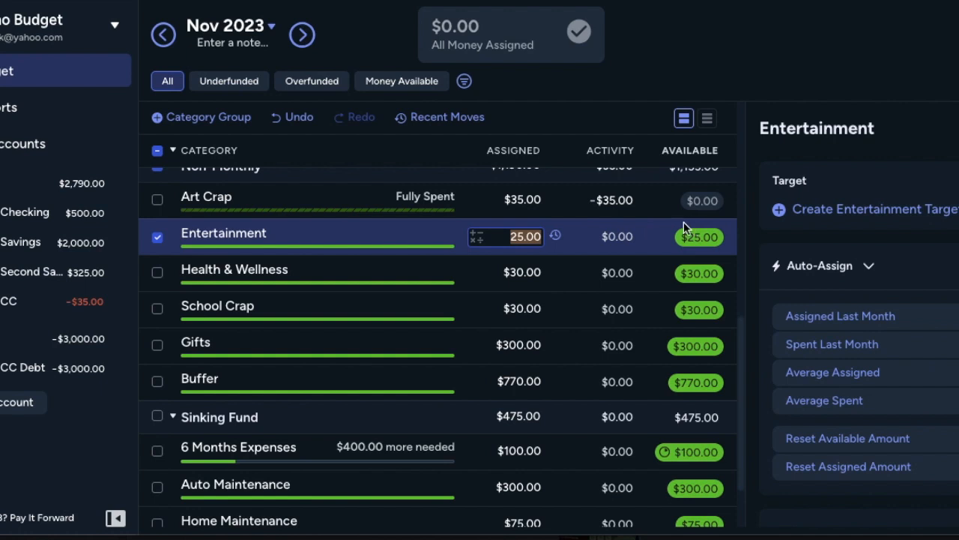
{"action": "key", "text": "BackSpace"}
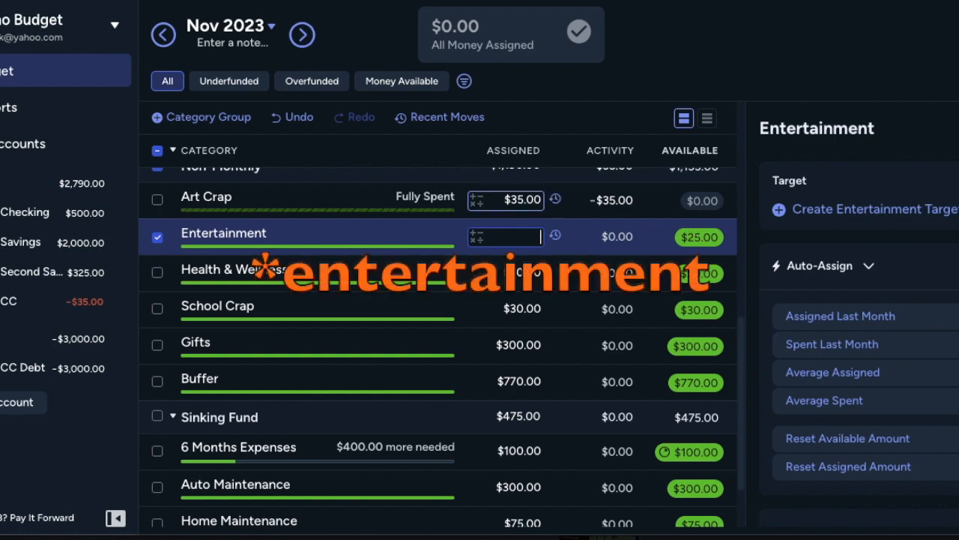
{"action": "key", "text": "Return"}
Step: Add $25 to the Art Crap category's assigned amount using the built-in addition calculator
{"action": "left_click", "coordinate": [519, 199]}
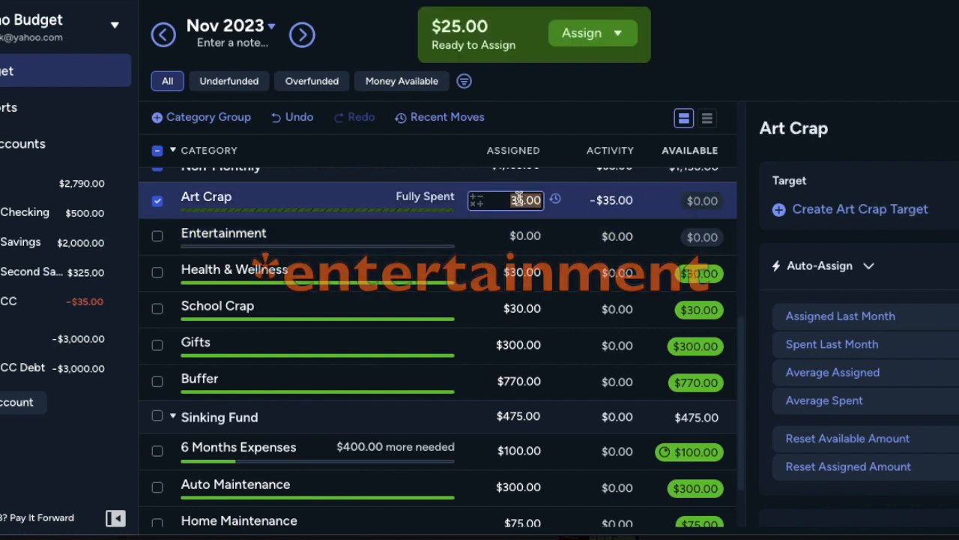
{"action": "left_click", "coordinate": [476, 208]}
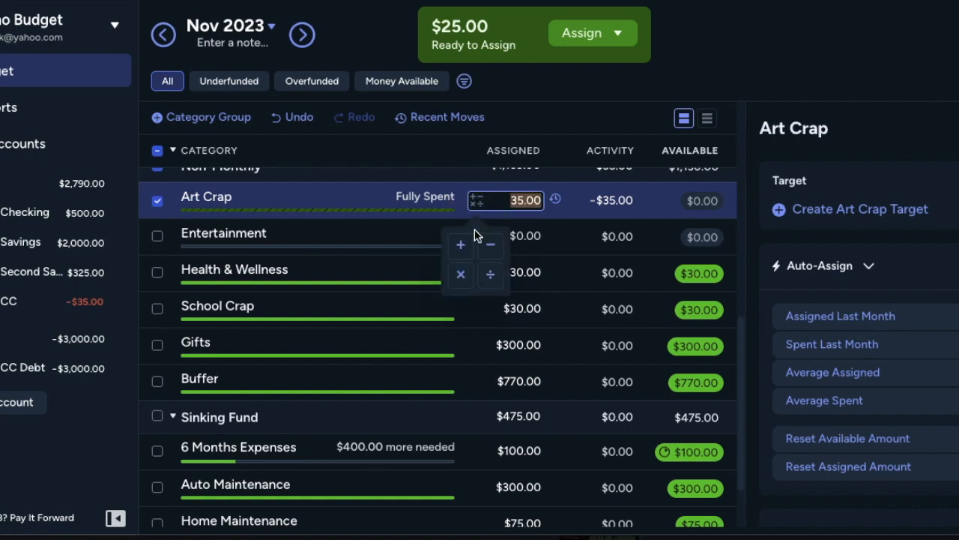
{"action": "left_click", "coordinate": [459, 242]}
{"action": "type", "text": "25"}
{"action": "key", "text": "Return"}
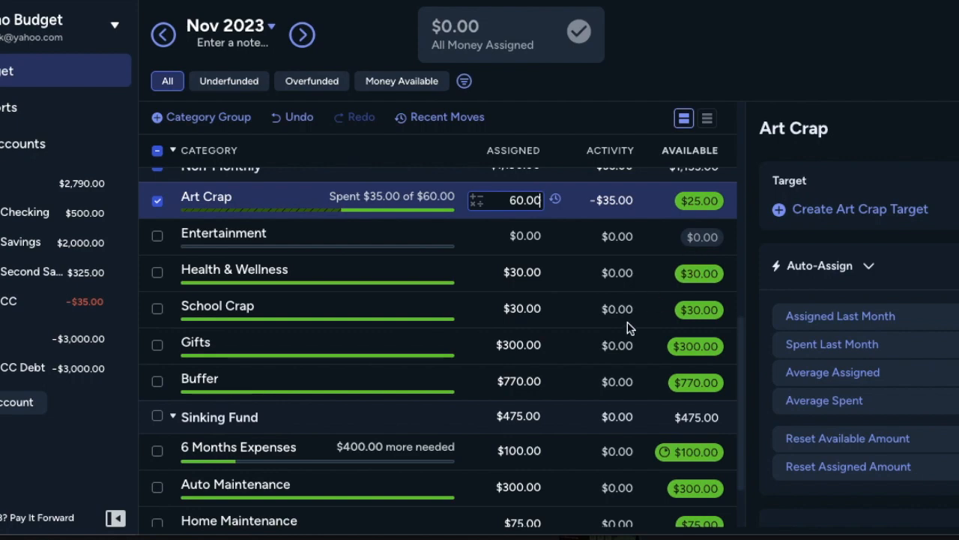
{"action": "scroll", "coordinate": [629, 327], "scroll_direction": "down", "scroll_amount": 3}
{"action": "scroll", "coordinate": [628, 328], "scroll_direction": "up", "scroll_amount": 8}
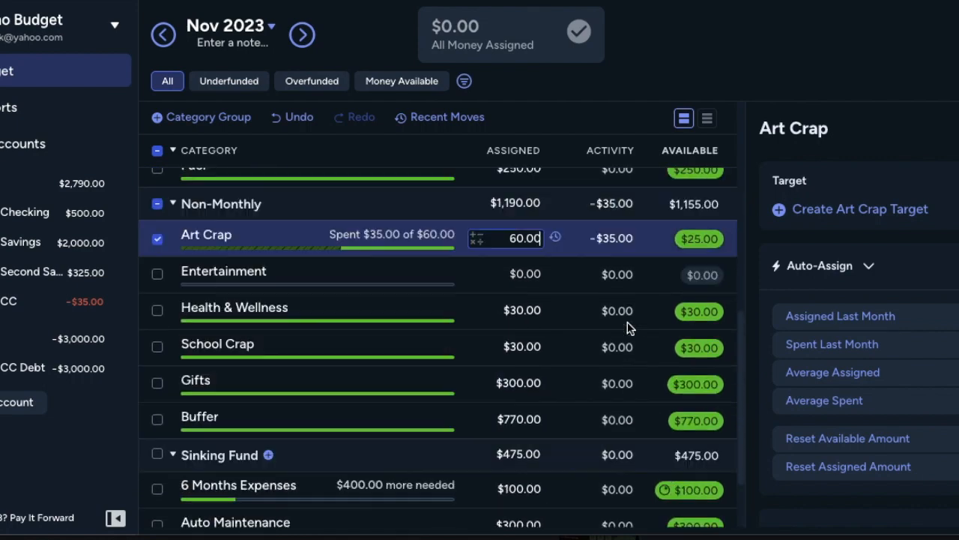
Step: Look over the November budget categories and open the Dummy Checking account's register
{"action": "scroll", "coordinate": [628, 329], "scroll_direction": "down", "scroll_amount": 2}
{"action": "scroll", "coordinate": [629, 328], "scroll_direction": "up", "scroll_amount": 2}
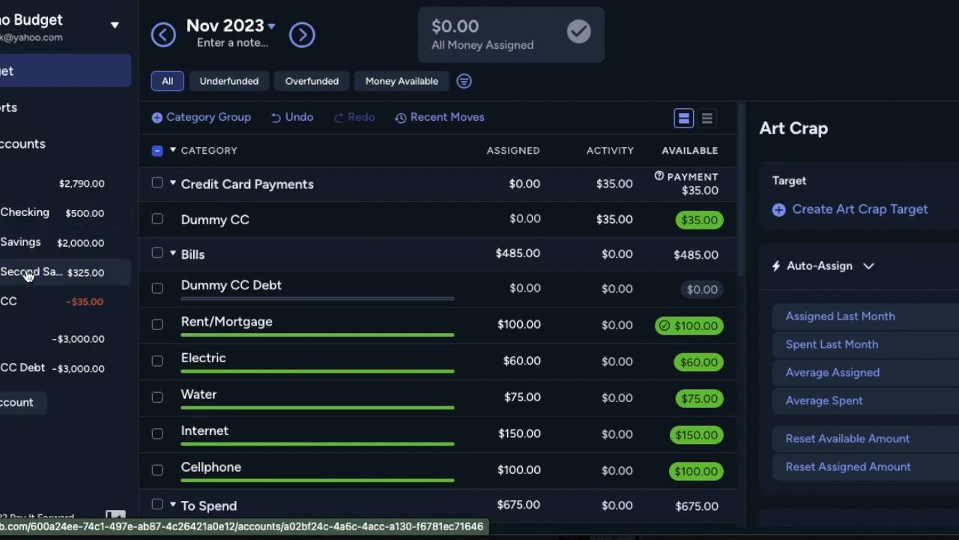
{"action": "left_click", "coordinate": [18, 212]}
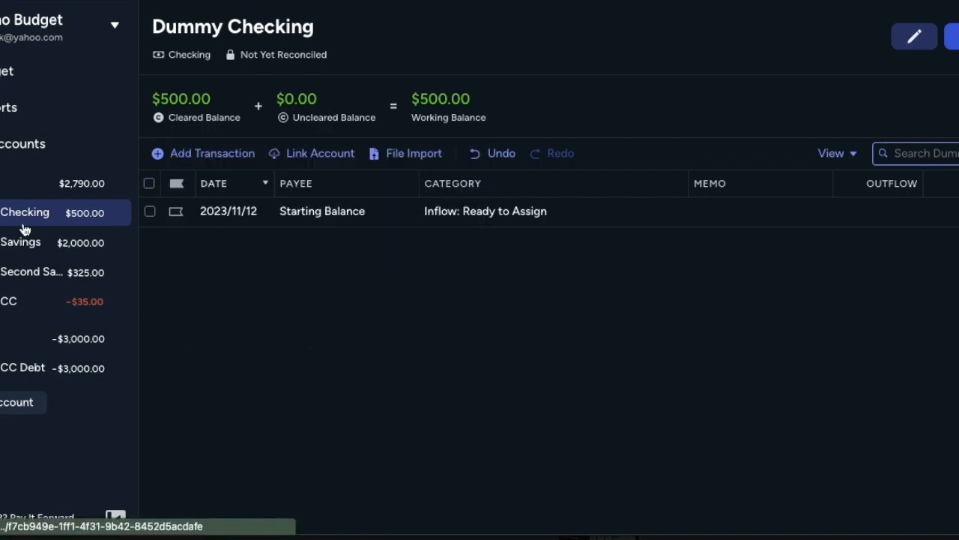
Step: Open the Dummy CC Debt account, view its Loan Payoff Simulator, and close the simulator
{"action": "left_click", "coordinate": [22, 367]}
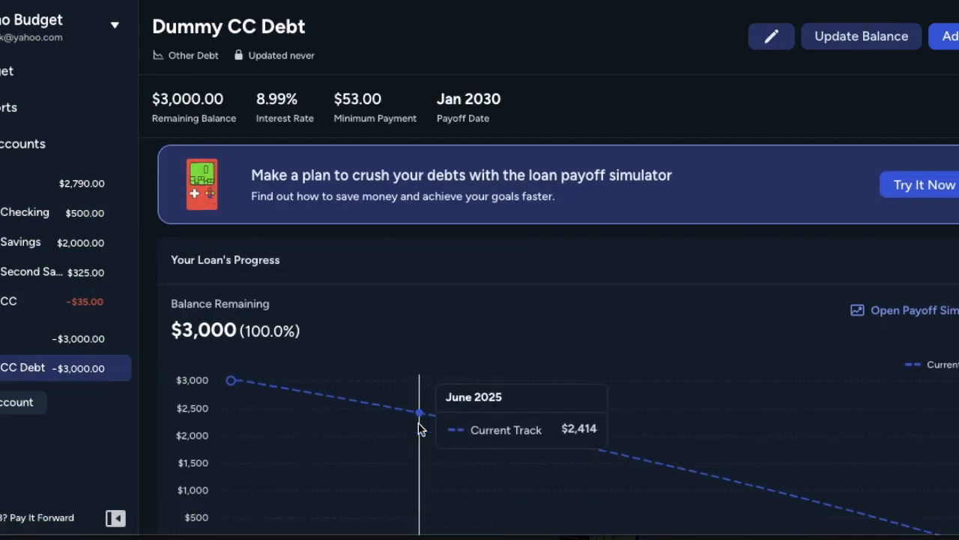
{"action": "scroll", "coordinate": [420, 428], "scroll_direction": "down", "scroll_amount": 2}
{"action": "scroll", "coordinate": [418, 429], "scroll_direction": "up", "scroll_amount": 2}
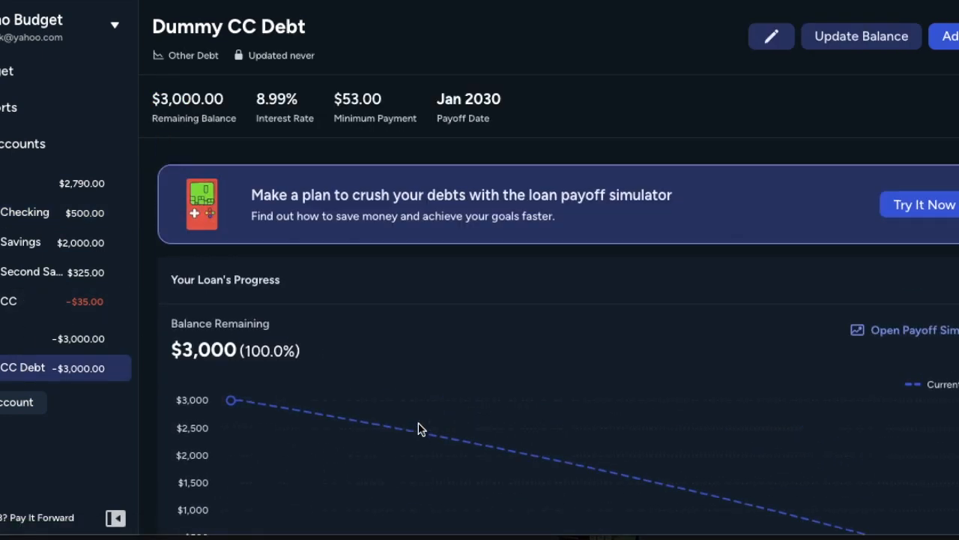
{"action": "left_click", "coordinate": [907, 210]}
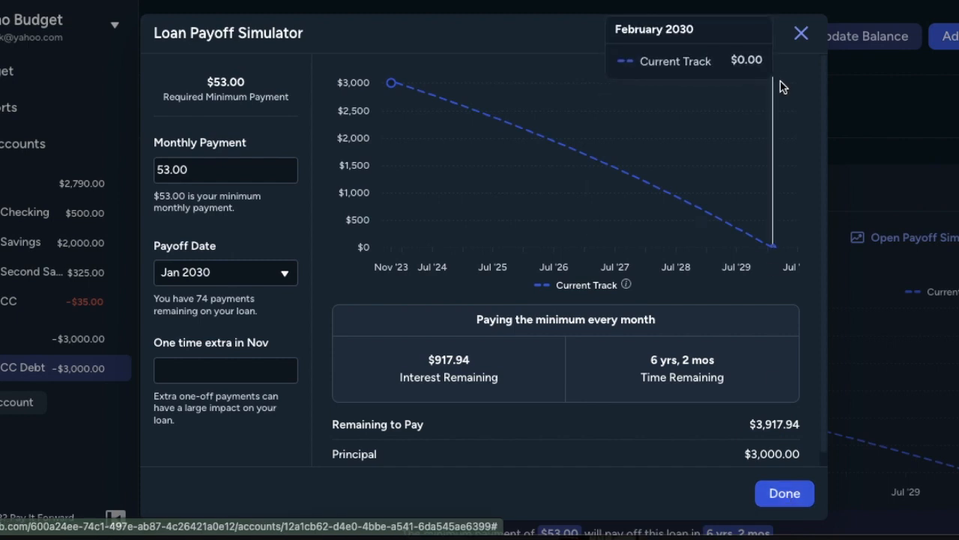
{"action": "left_click", "coordinate": [801, 34]}
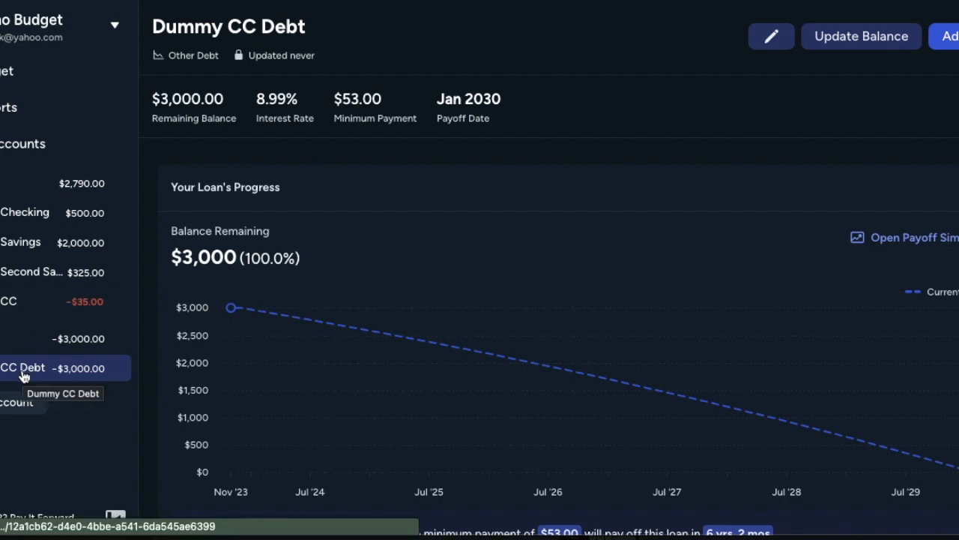
Step: Examine the Dummy CC Debt account's loan progress, paired budget category and account activity
{"action": "scroll", "coordinate": [292, 232], "scroll_direction": "down", "scroll_amount": 3}
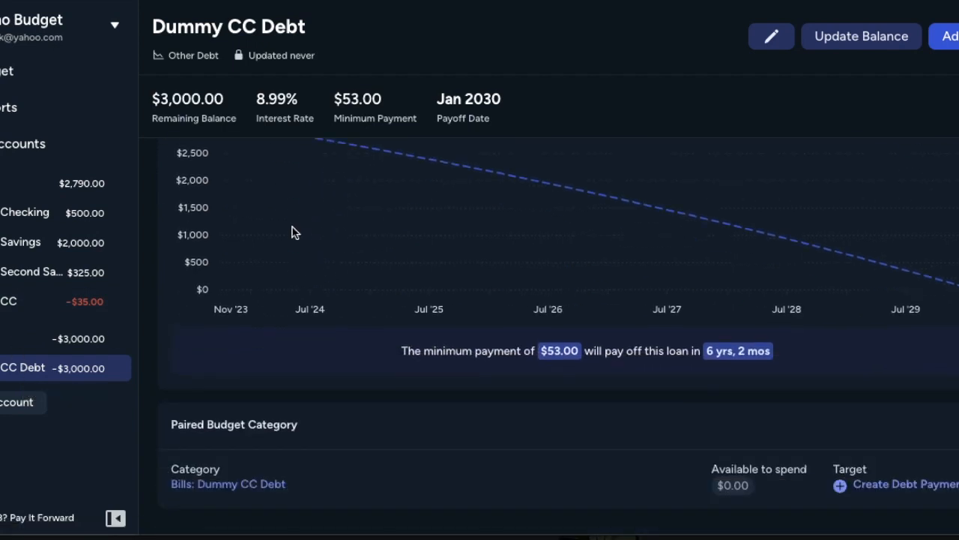
{"action": "scroll", "coordinate": [292, 233], "scroll_direction": "down", "scroll_amount": 3}
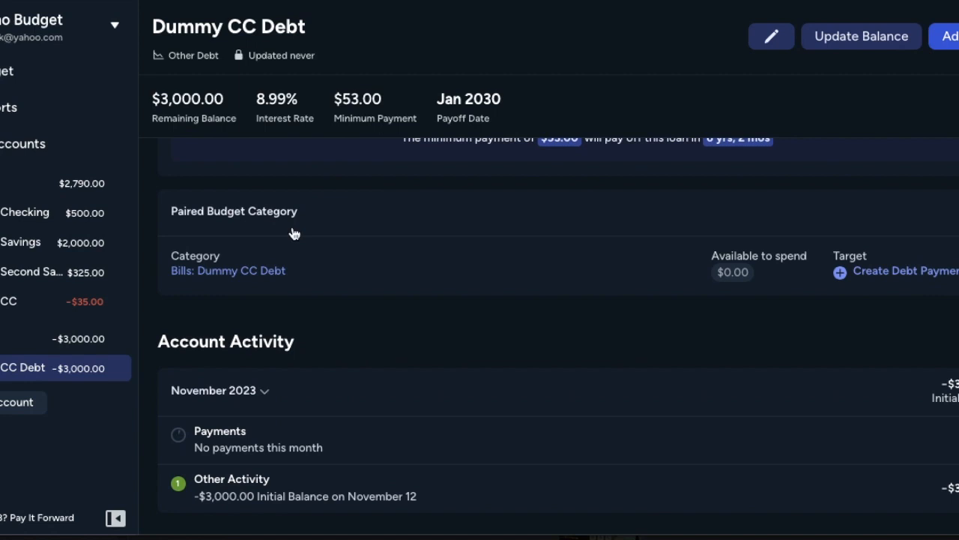
{"action": "scroll", "coordinate": [294, 234], "scroll_direction": "down", "scroll_amount": 1}
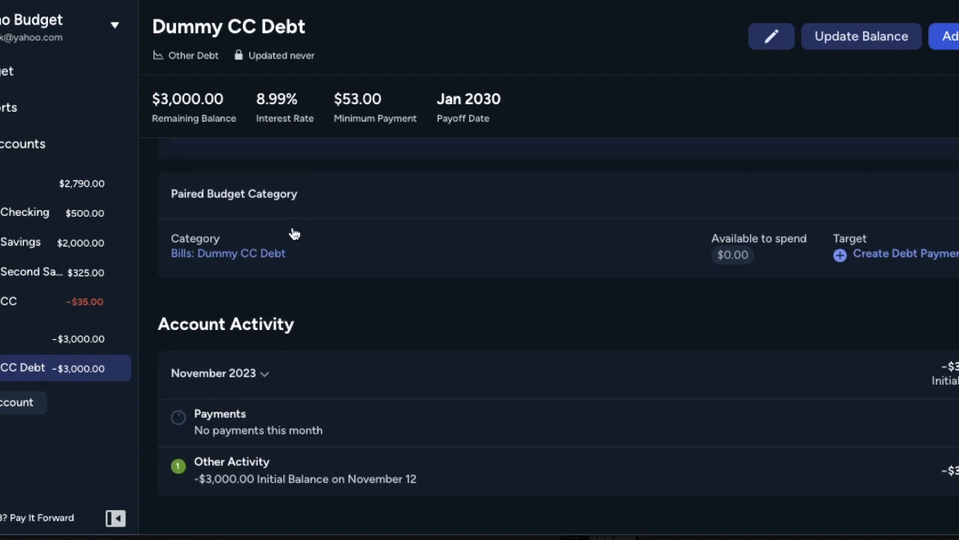
{"action": "scroll", "coordinate": [293, 234], "scroll_direction": "up", "scroll_amount": 5}
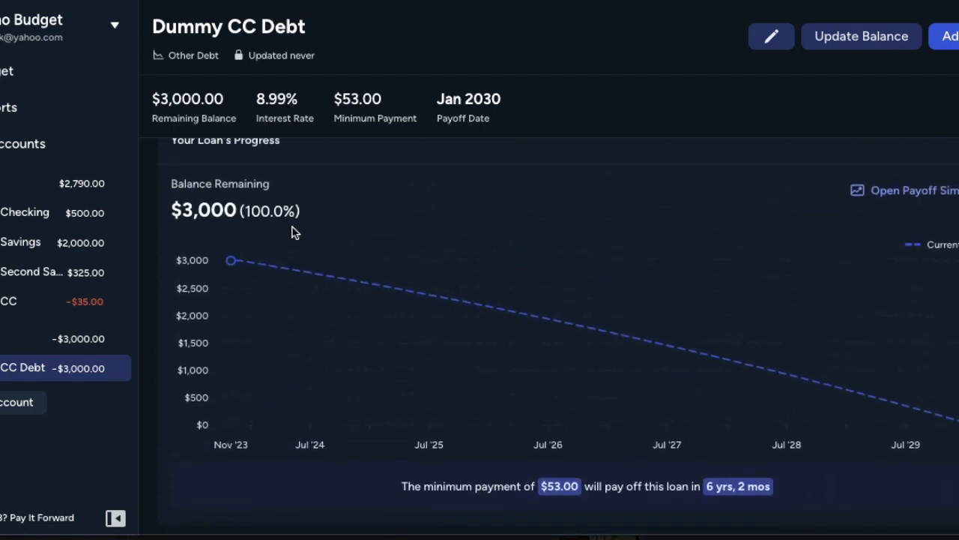
Step: View the Spending report and the Income v Expense report down to Net Income
{"action": "left_click", "coordinate": [19, 69]}
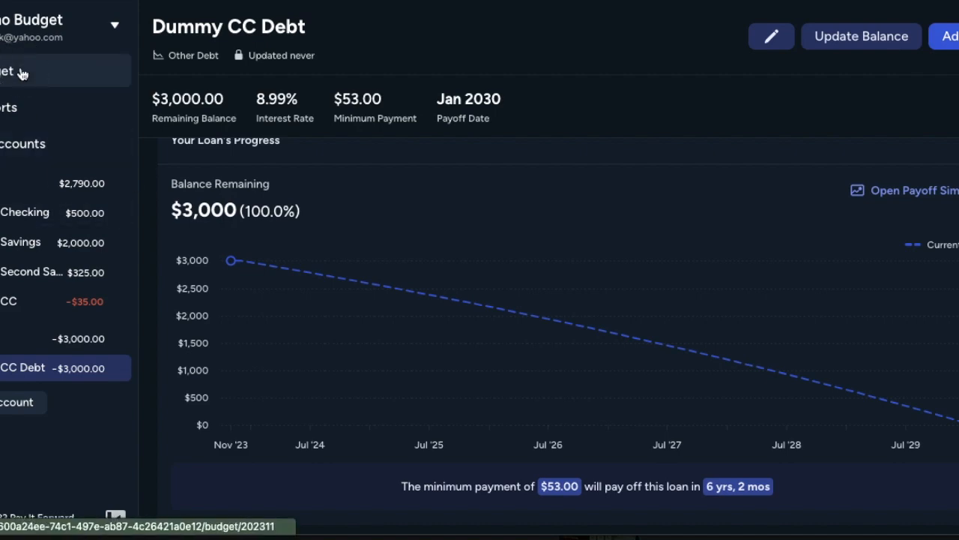
{"action": "left_click", "coordinate": [23, 107]}
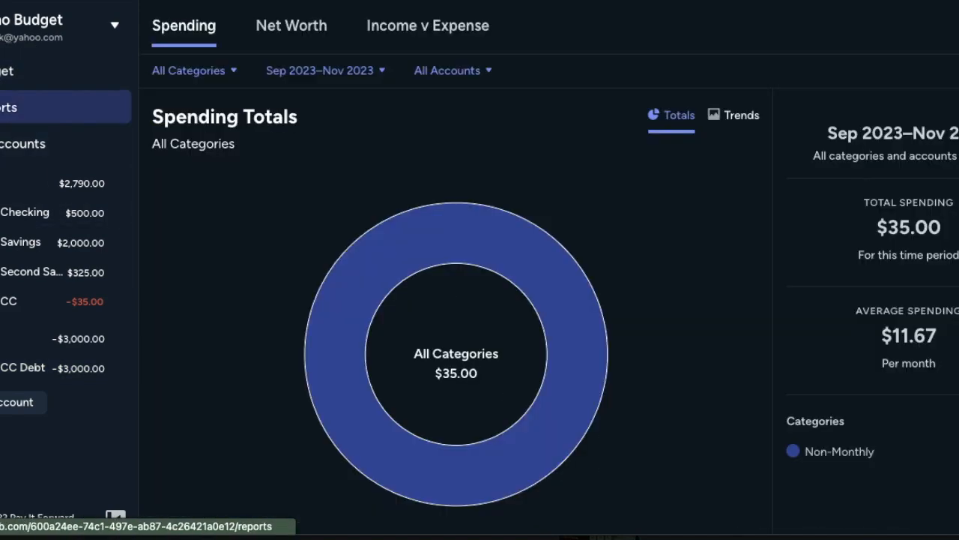
{"action": "left_click", "coordinate": [419, 36]}
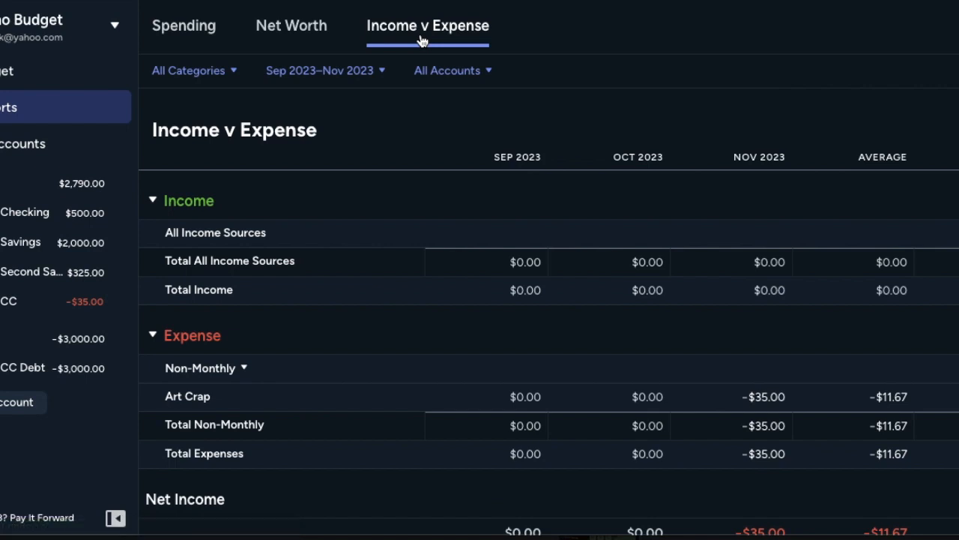
{"action": "scroll", "coordinate": [410, 381], "scroll_direction": "down", "scroll_amount": 1}
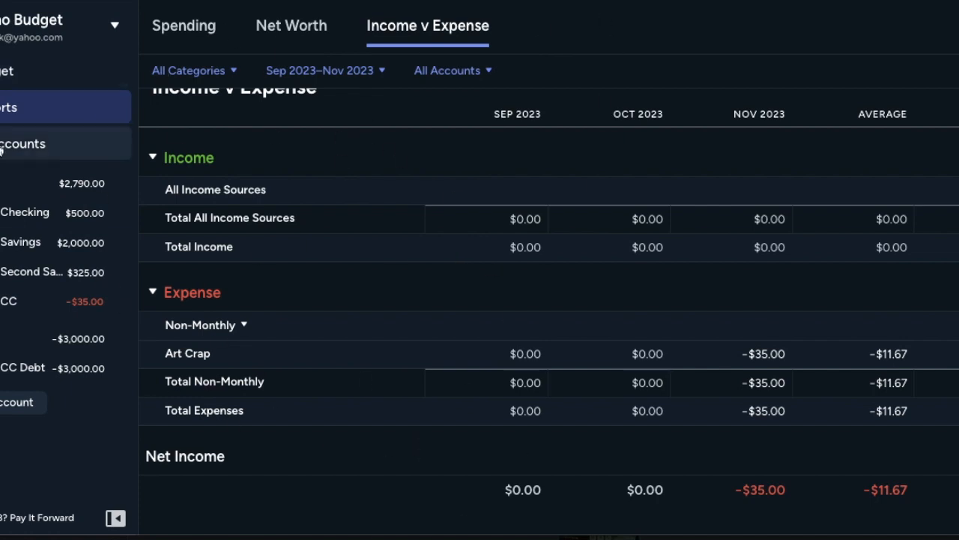
Step: Revisit the budget, the Income v Expense report and the All Accounts register, and return to the budget
{"action": "left_click", "coordinate": [1, 75]}
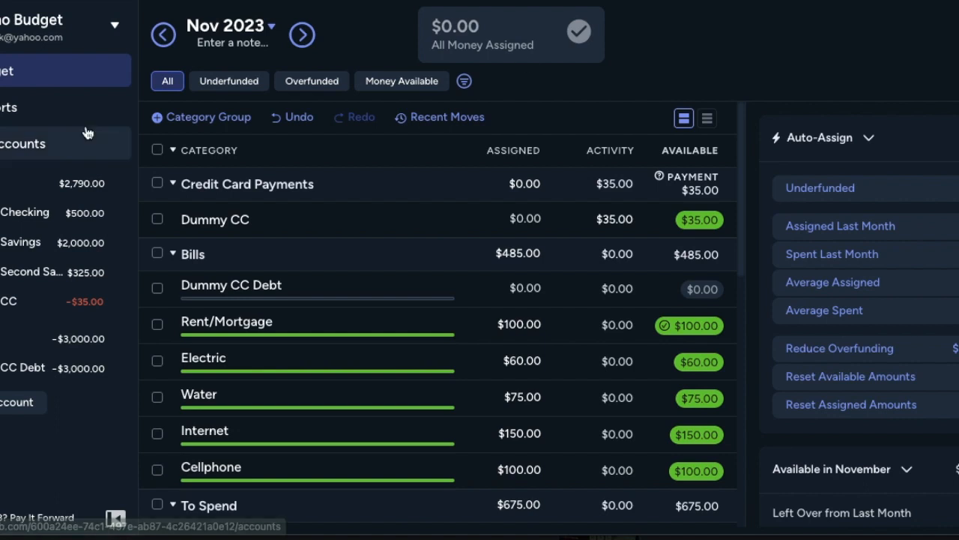
{"action": "left_click", "coordinate": [39, 114]}
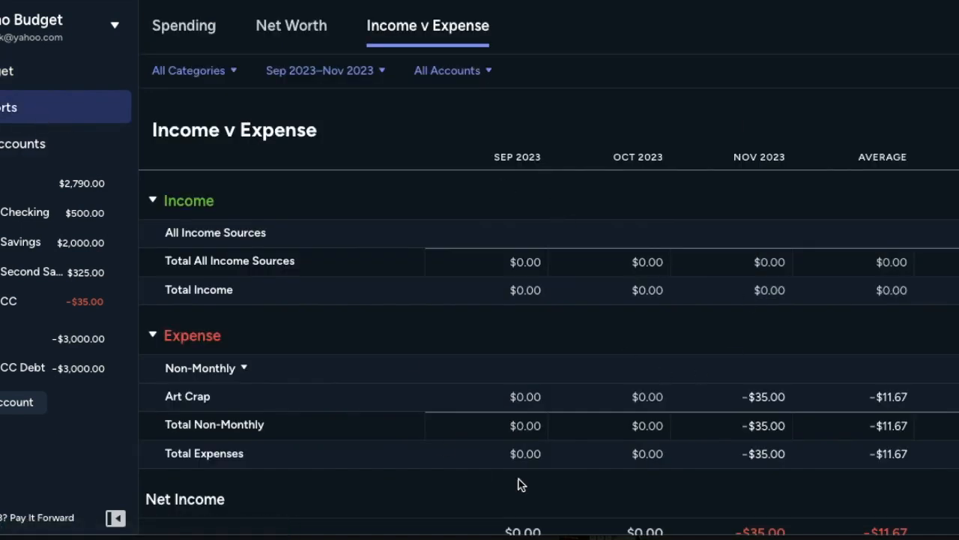
{"action": "left_click", "coordinate": [19, 146]}
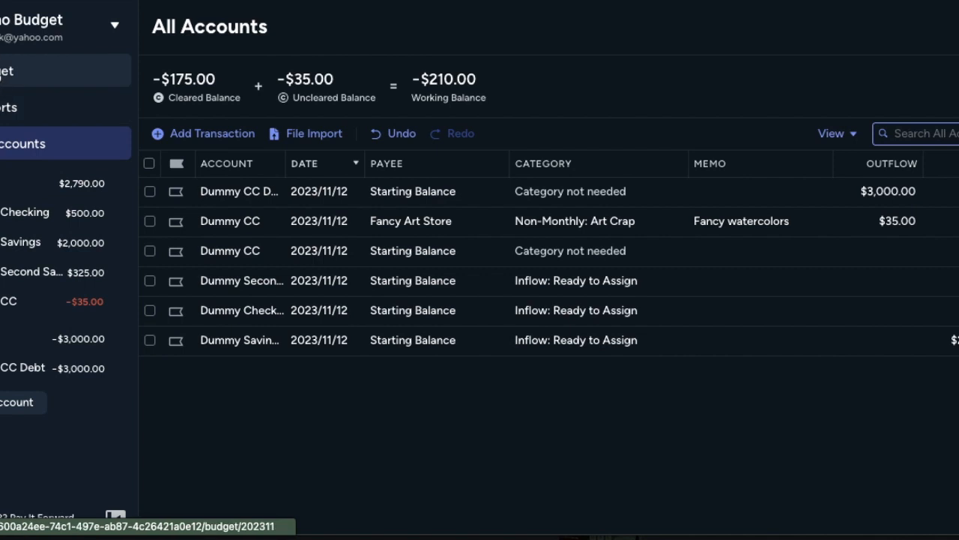
{"action": "left_click", "coordinate": [9, 71]}
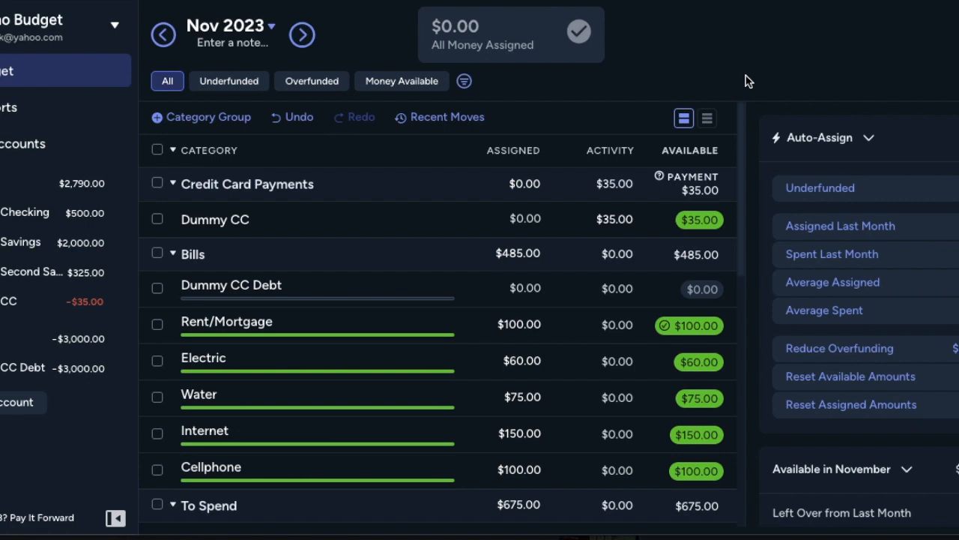
Step: Examine the November 2023 budget from the Credit Card Payments group down to the Sinking Fund group
{"action": "scroll", "coordinate": [355, 321], "scroll_direction": "down", "scroll_amount": 5}
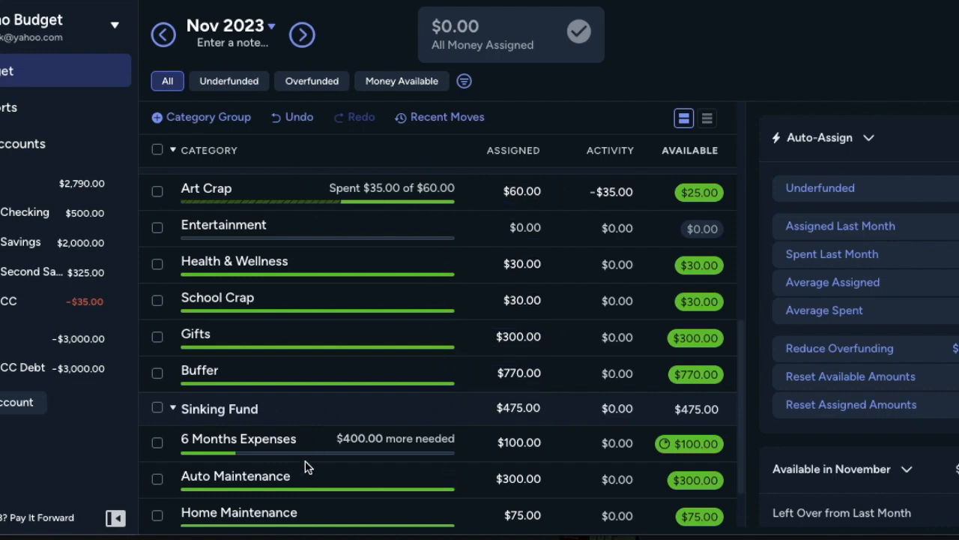
{"action": "scroll", "coordinate": [305, 468], "scroll_direction": "down", "scroll_amount": 1}
{"action": "scroll", "coordinate": [305, 468], "scroll_direction": "up", "scroll_amount": 7}
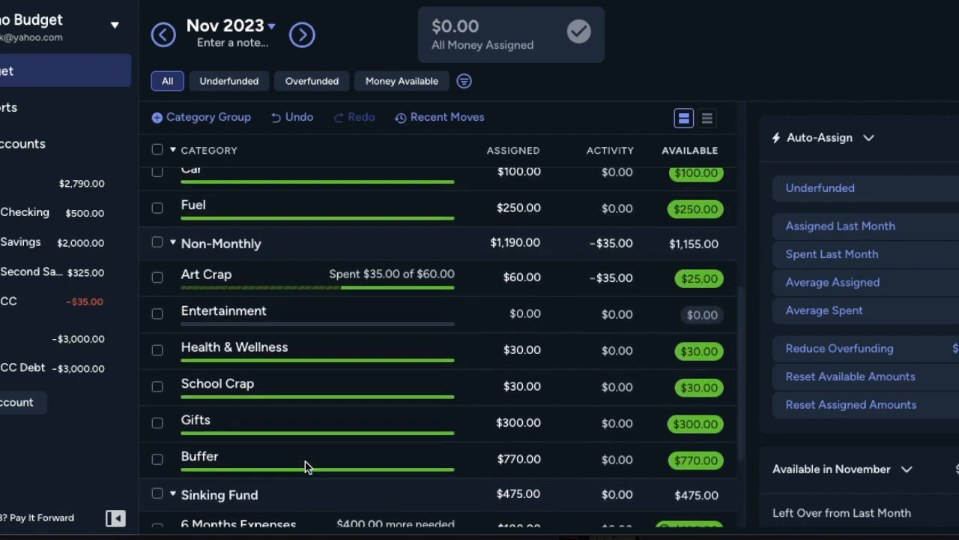
{"action": "scroll", "coordinate": [305, 468], "scroll_direction": "up", "scroll_amount": 1}
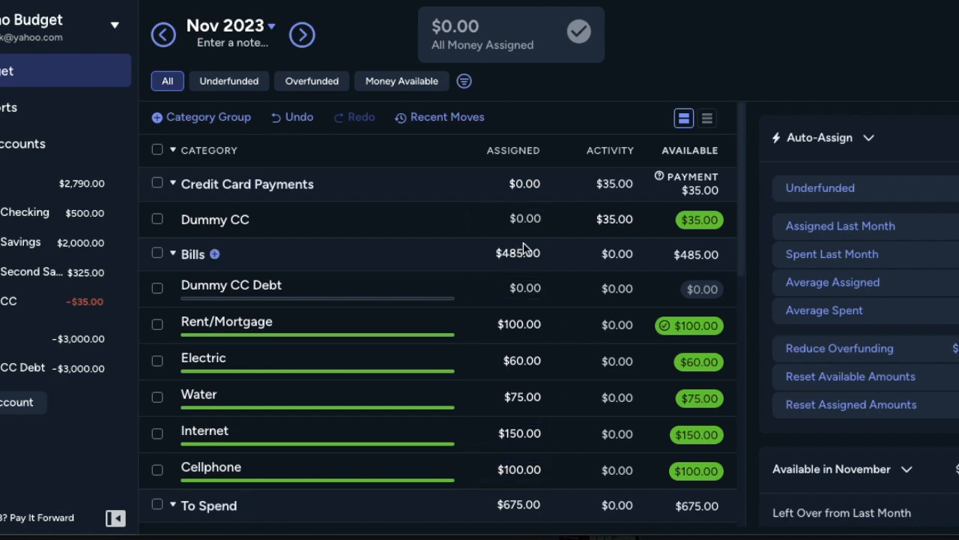
{"action": "scroll", "coordinate": [520, 285], "scroll_direction": "down", "scroll_amount": 3}
{"action": "scroll", "coordinate": [520, 285], "scroll_direction": "up", "scroll_amount": 3}
Step: Move to the December 2023 budget and assign $100 to the Rent/Mortgage category
{"action": "left_click", "coordinate": [303, 35]}
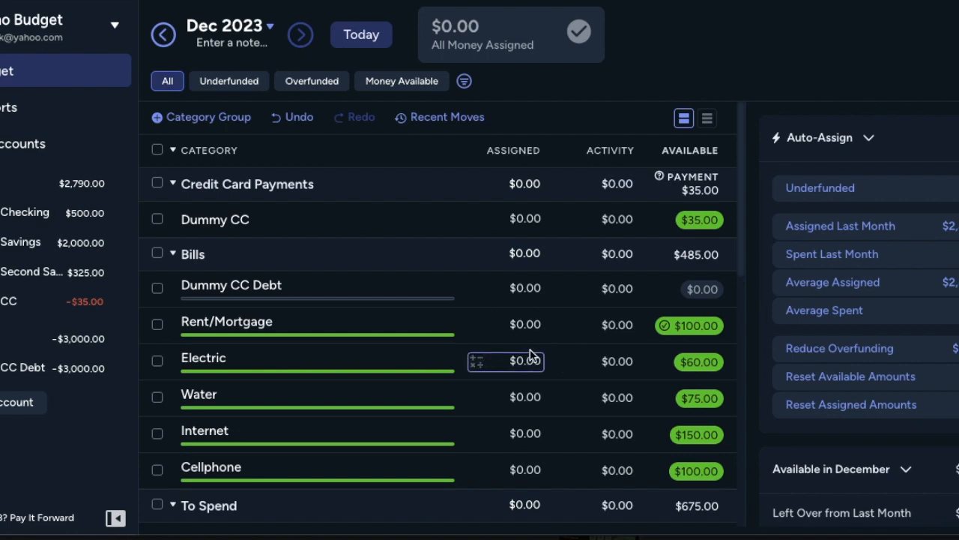
{"action": "left_click", "coordinate": [525, 324]}
{"action": "type", "text": "100"}
{"action": "key", "text": "Return"}
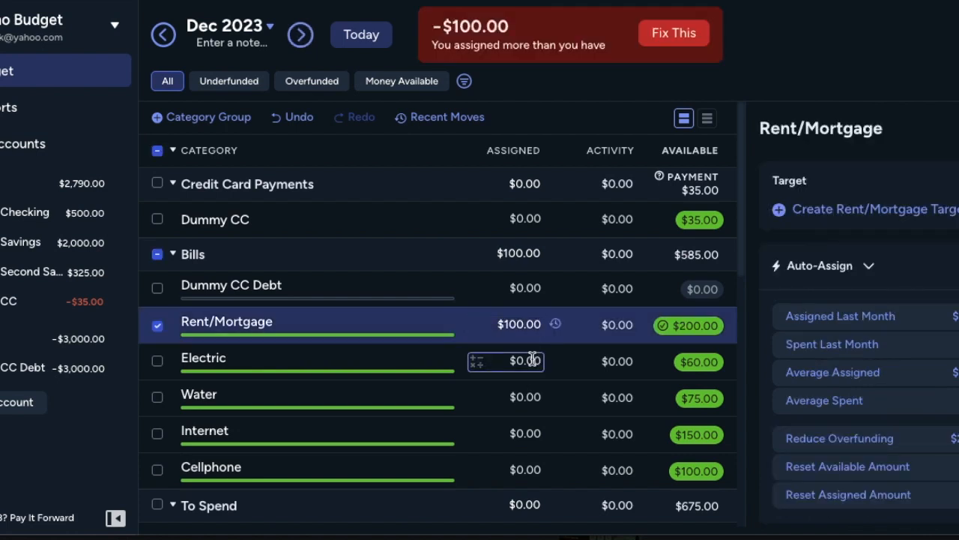
Step: Clear the December amount assigned to the Rent/Mortgage category so it is $0
{"action": "left_click", "coordinate": [518, 325]}
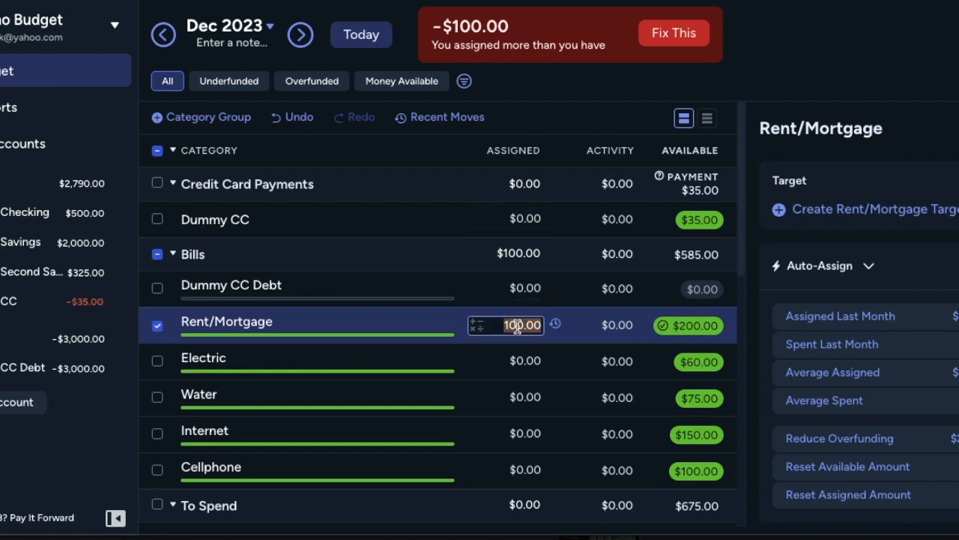
{"action": "key", "text": "BackSpace"}
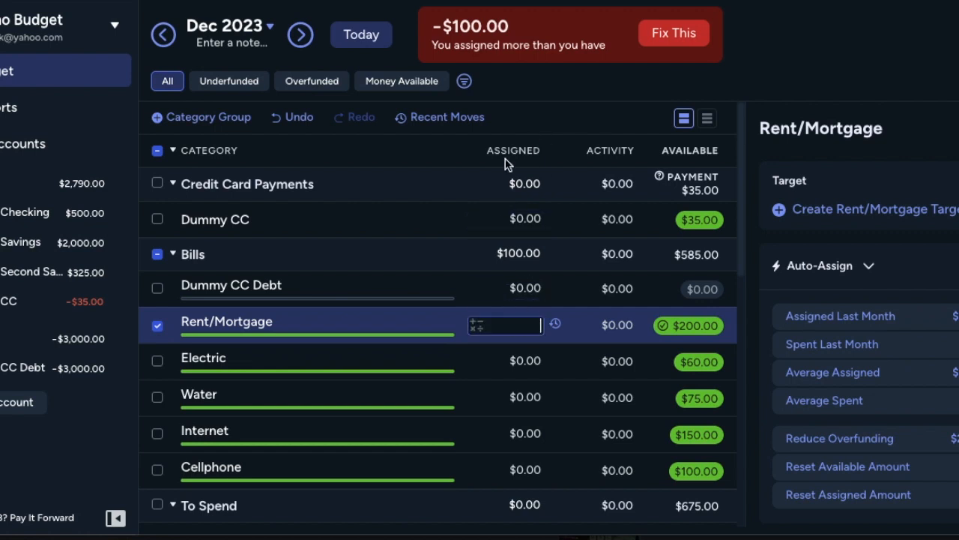
{"action": "key", "text": "Return"}
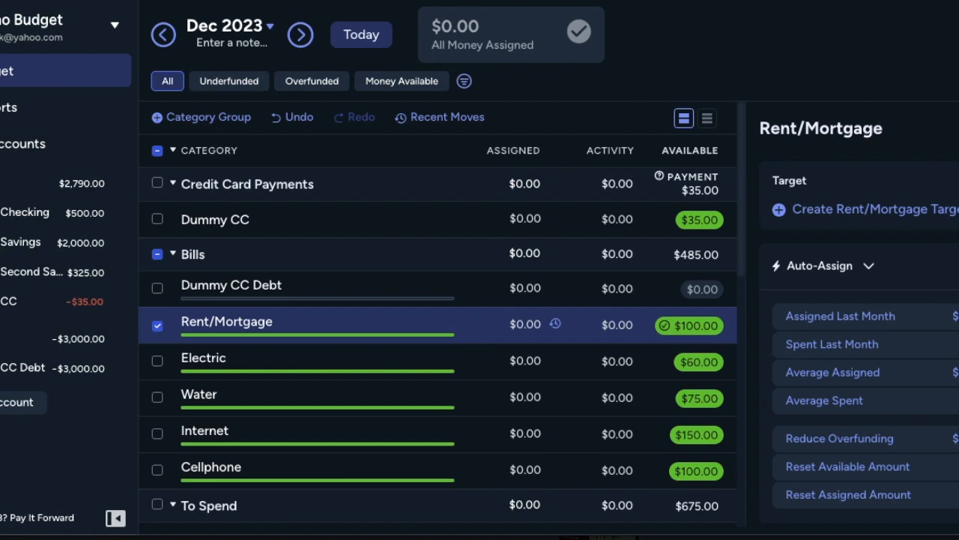